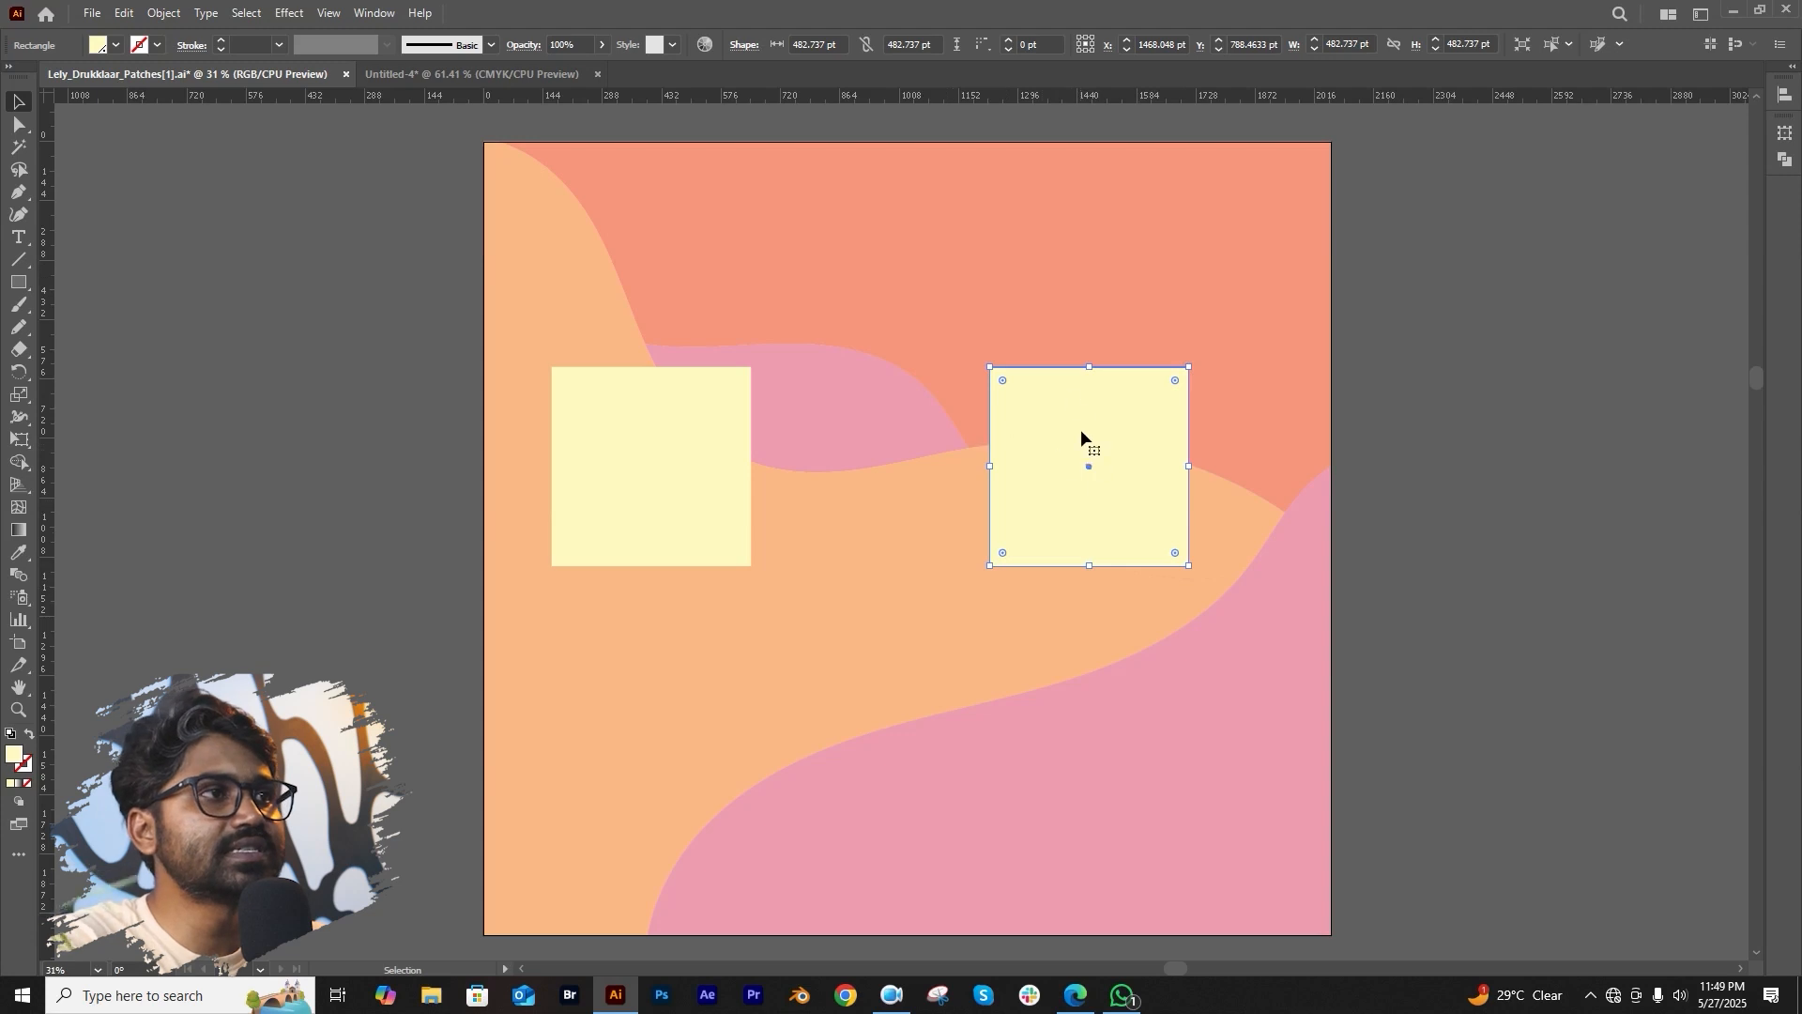
# Set the opacity of the pale yellow square on the artboard's right side to 70%.
pyautogui.click(582, 51)
pyautogui.doubleClick(582, 52)
pyautogui.write('70')
pyautogui.press('Return')
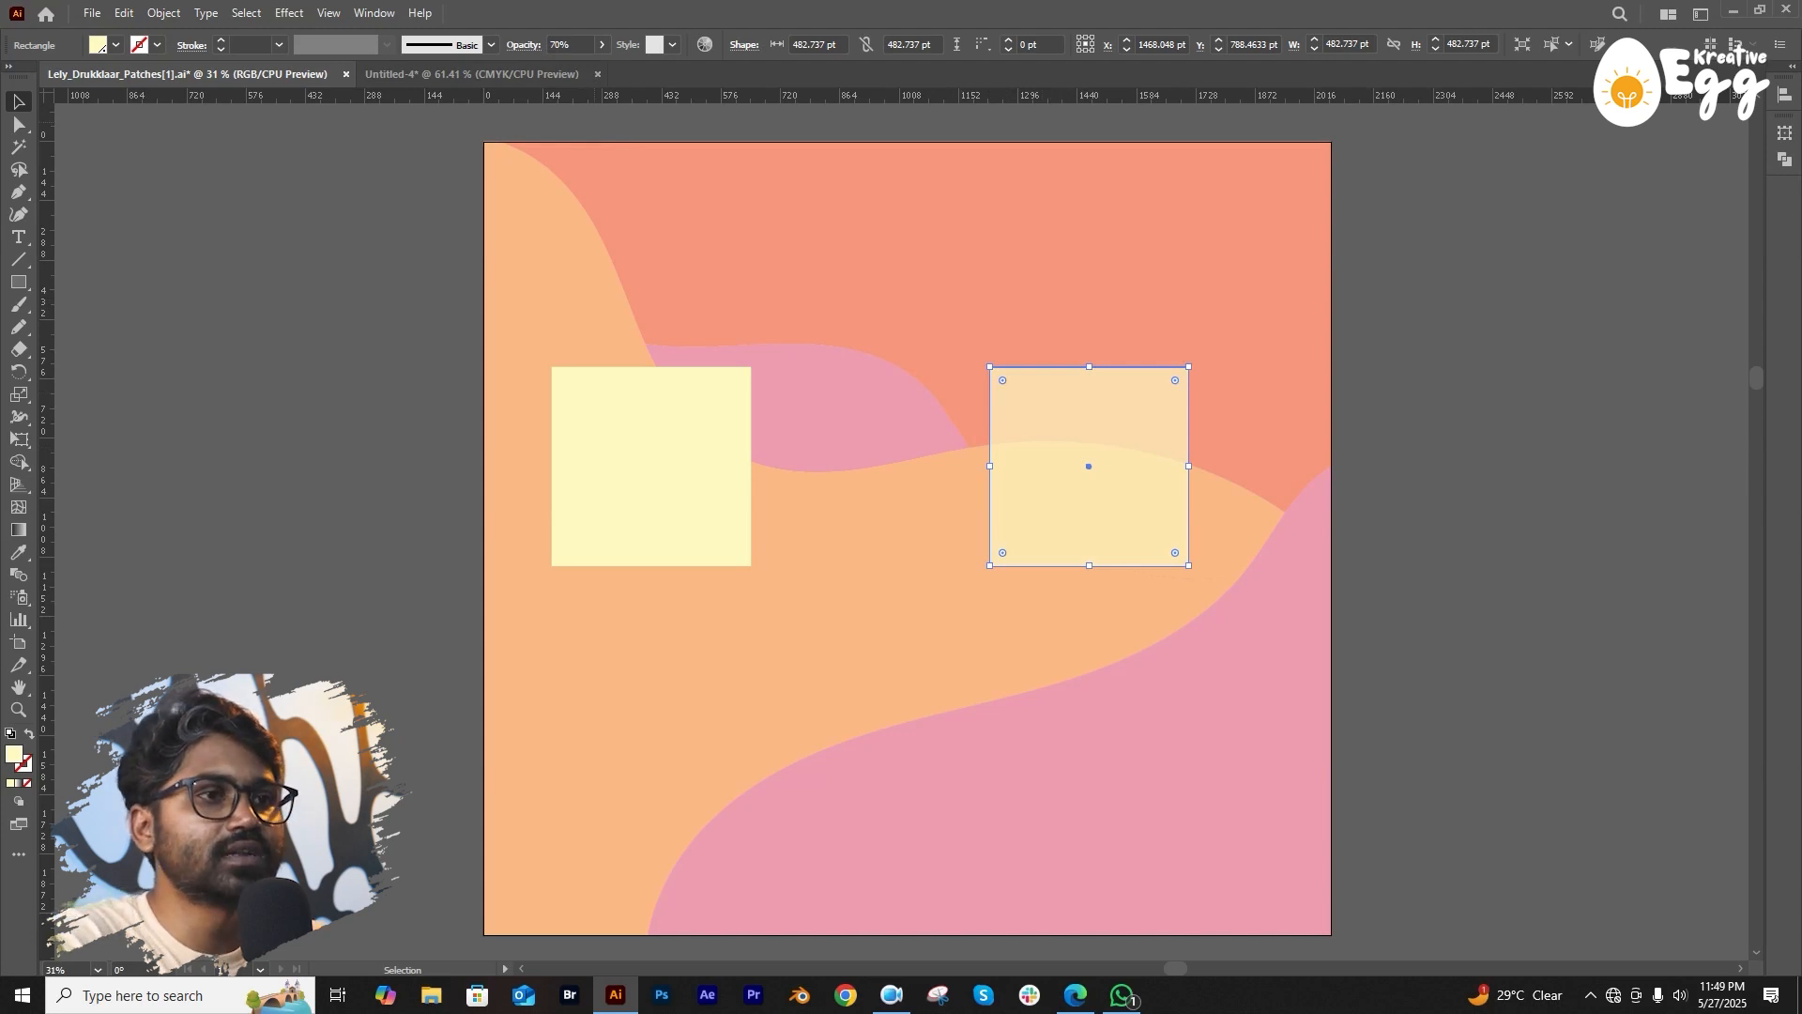
# Delete the semi-transparent square on the artboard's right side, keeping the other pale yellow square.
pyautogui.click(838, 349)
pyautogui.moveTo(928, 336); pyautogui.dragTo(1098, 515)
pyautogui.press('Delete')
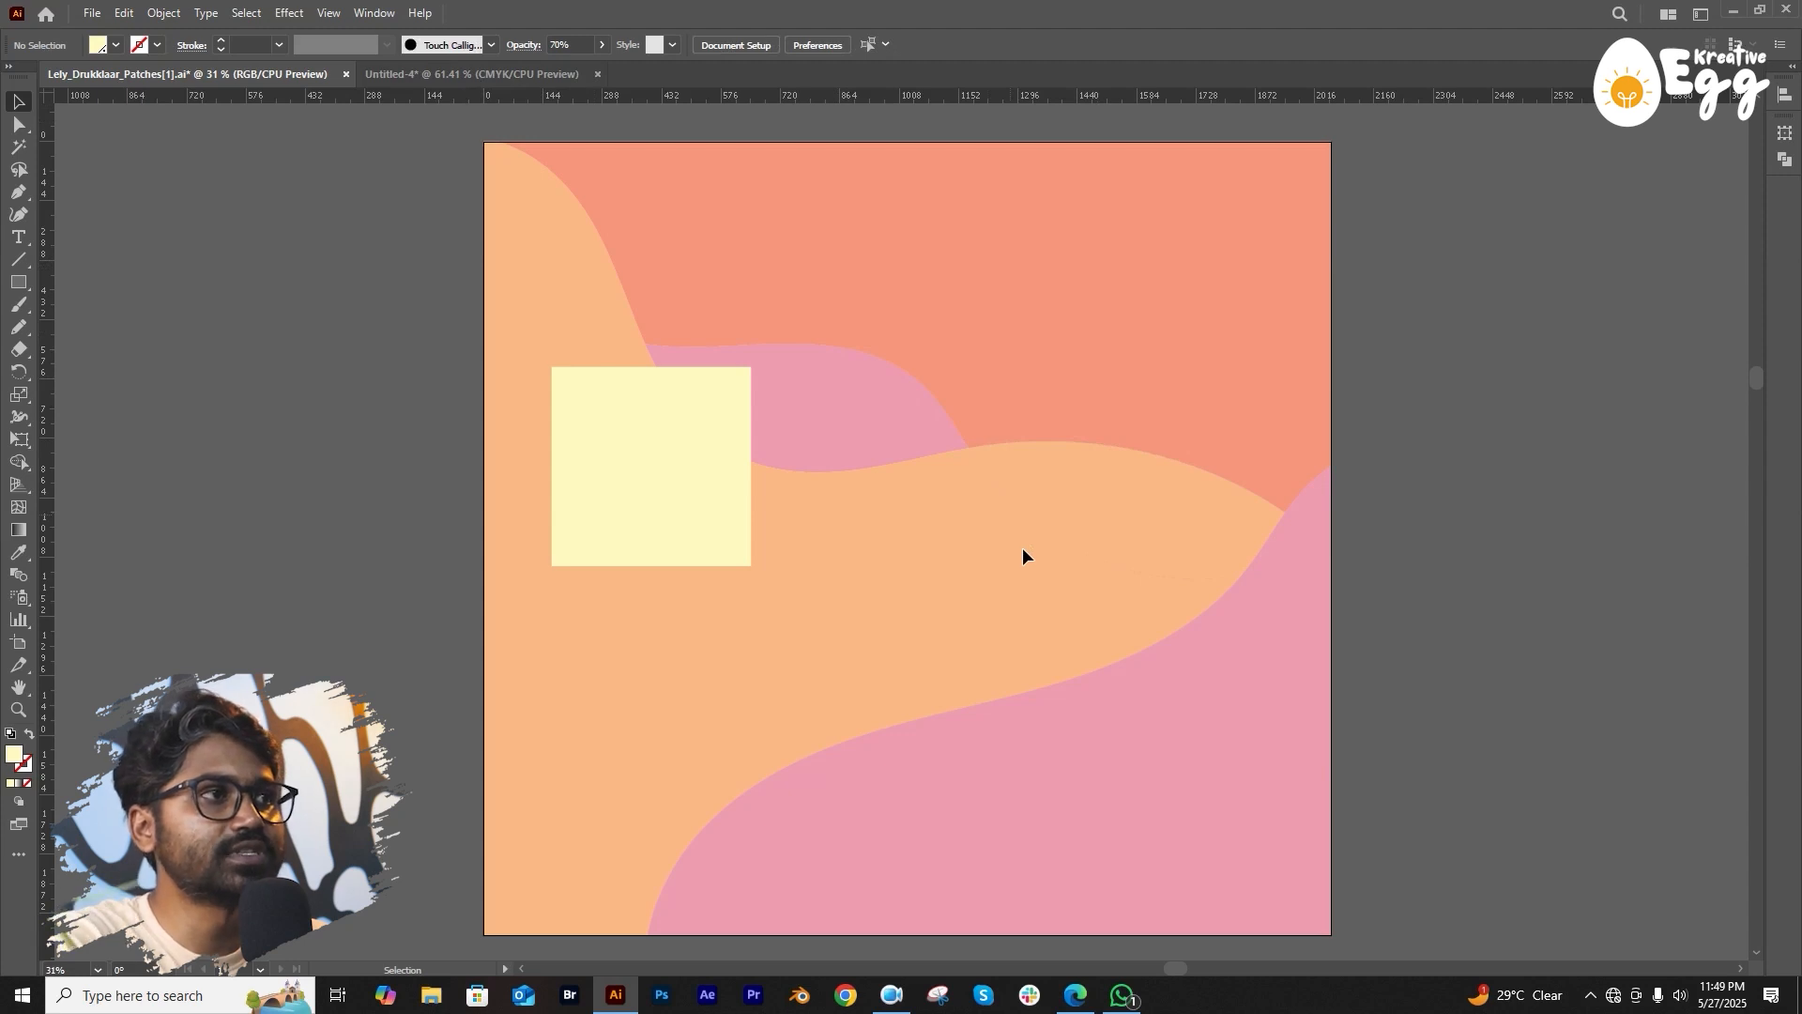
# Create a new swatch as an RGB spot color with R 189, G 165 and B 113.
pyautogui.click(389, 5)
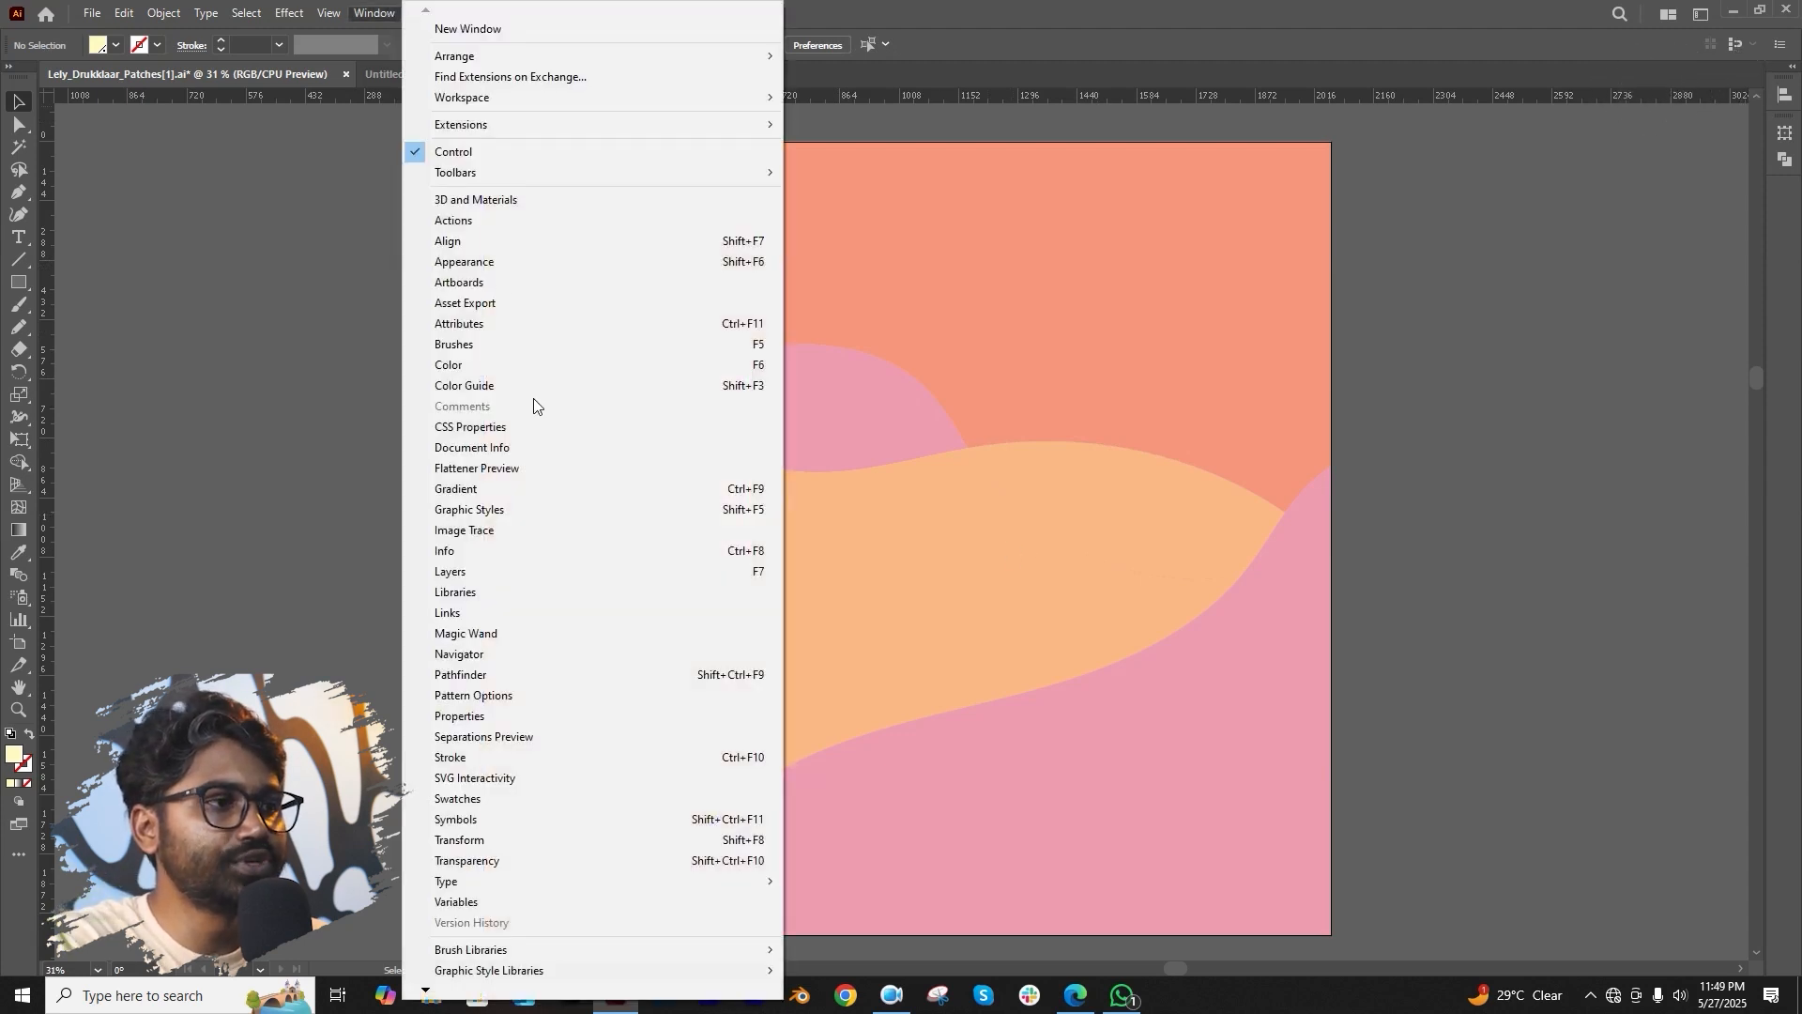
pyautogui.click(479, 798)
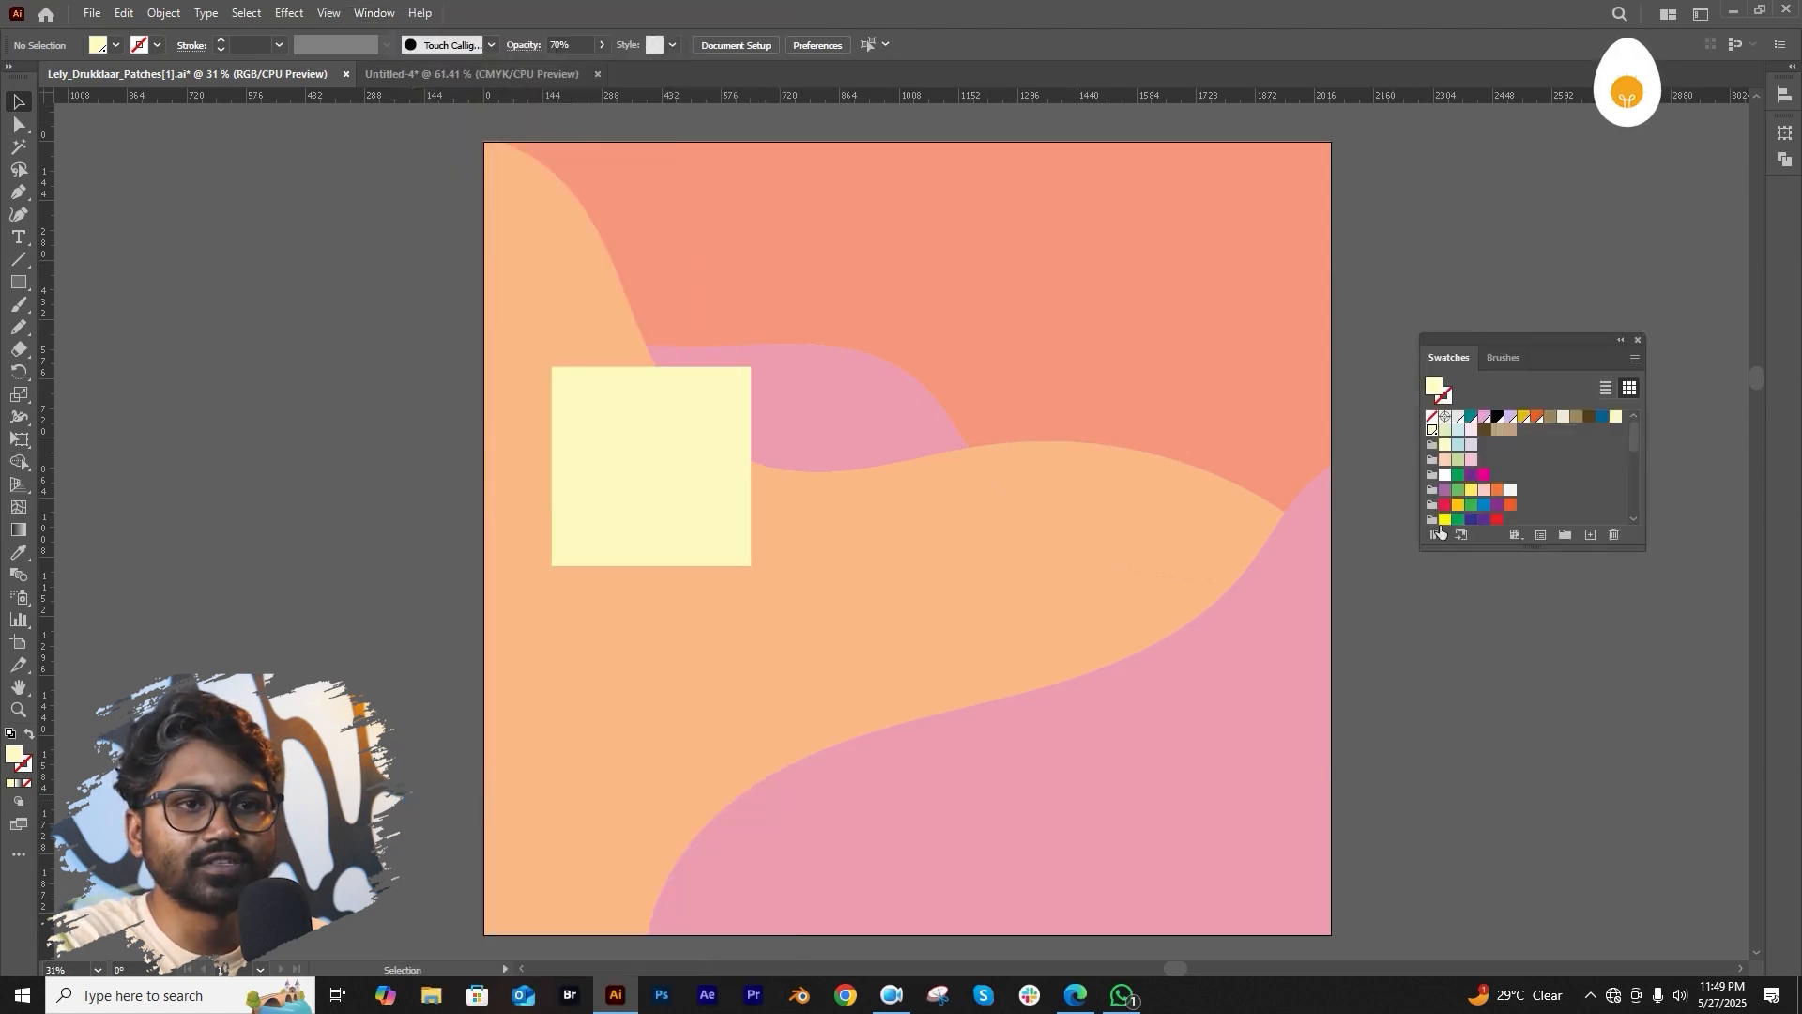
pyautogui.click(1588, 535)
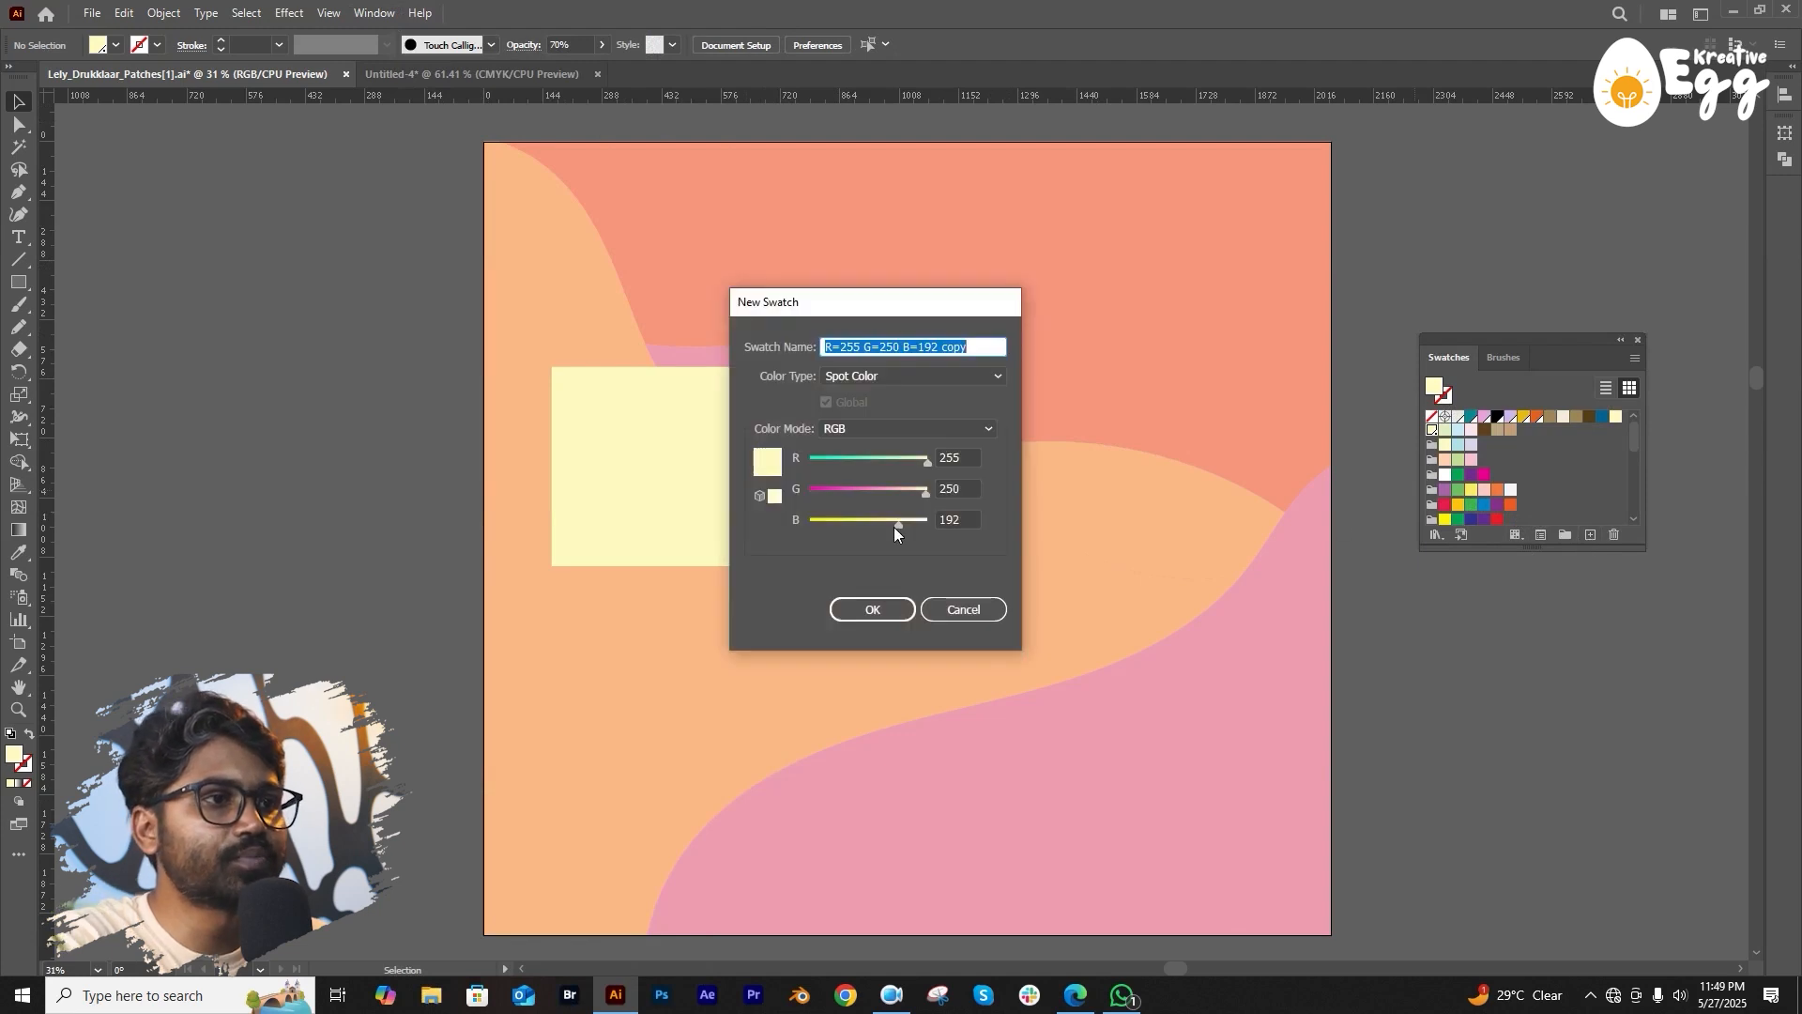
pyautogui.moveTo(925, 492); pyautogui.dragTo(869, 499)
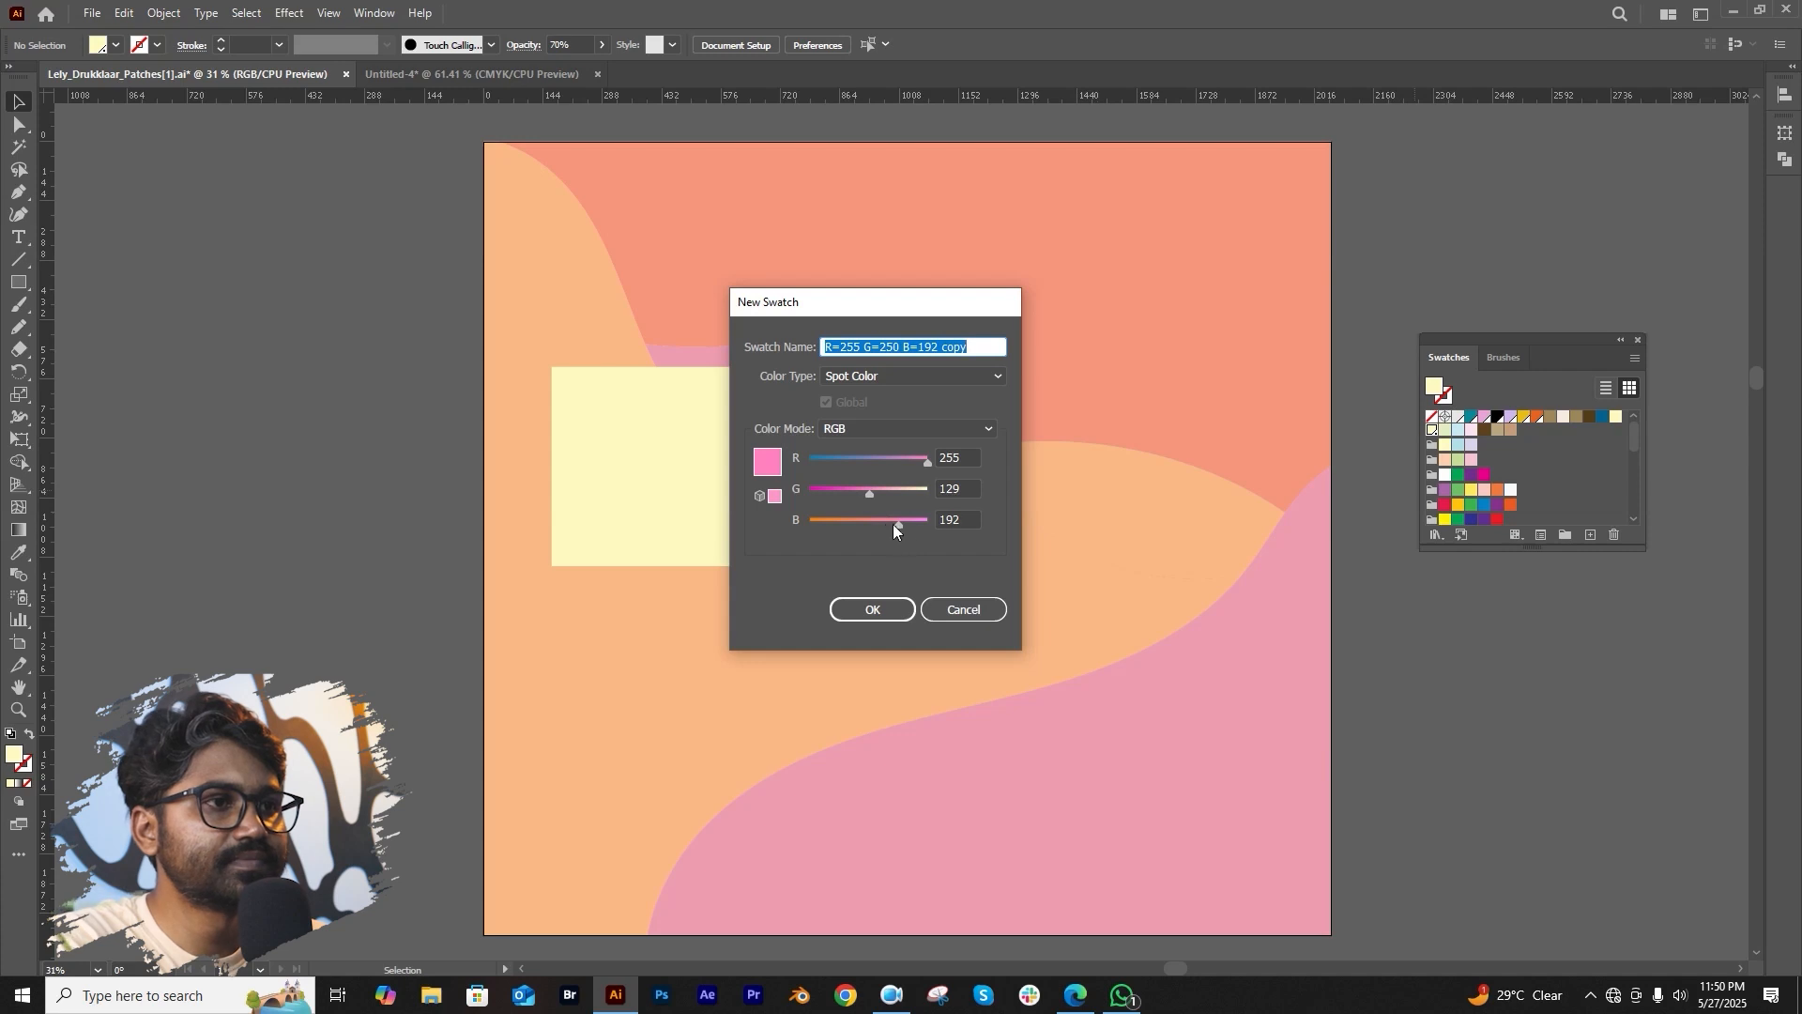
pyautogui.moveTo(858, 522); pyautogui.dragTo(847, 525)
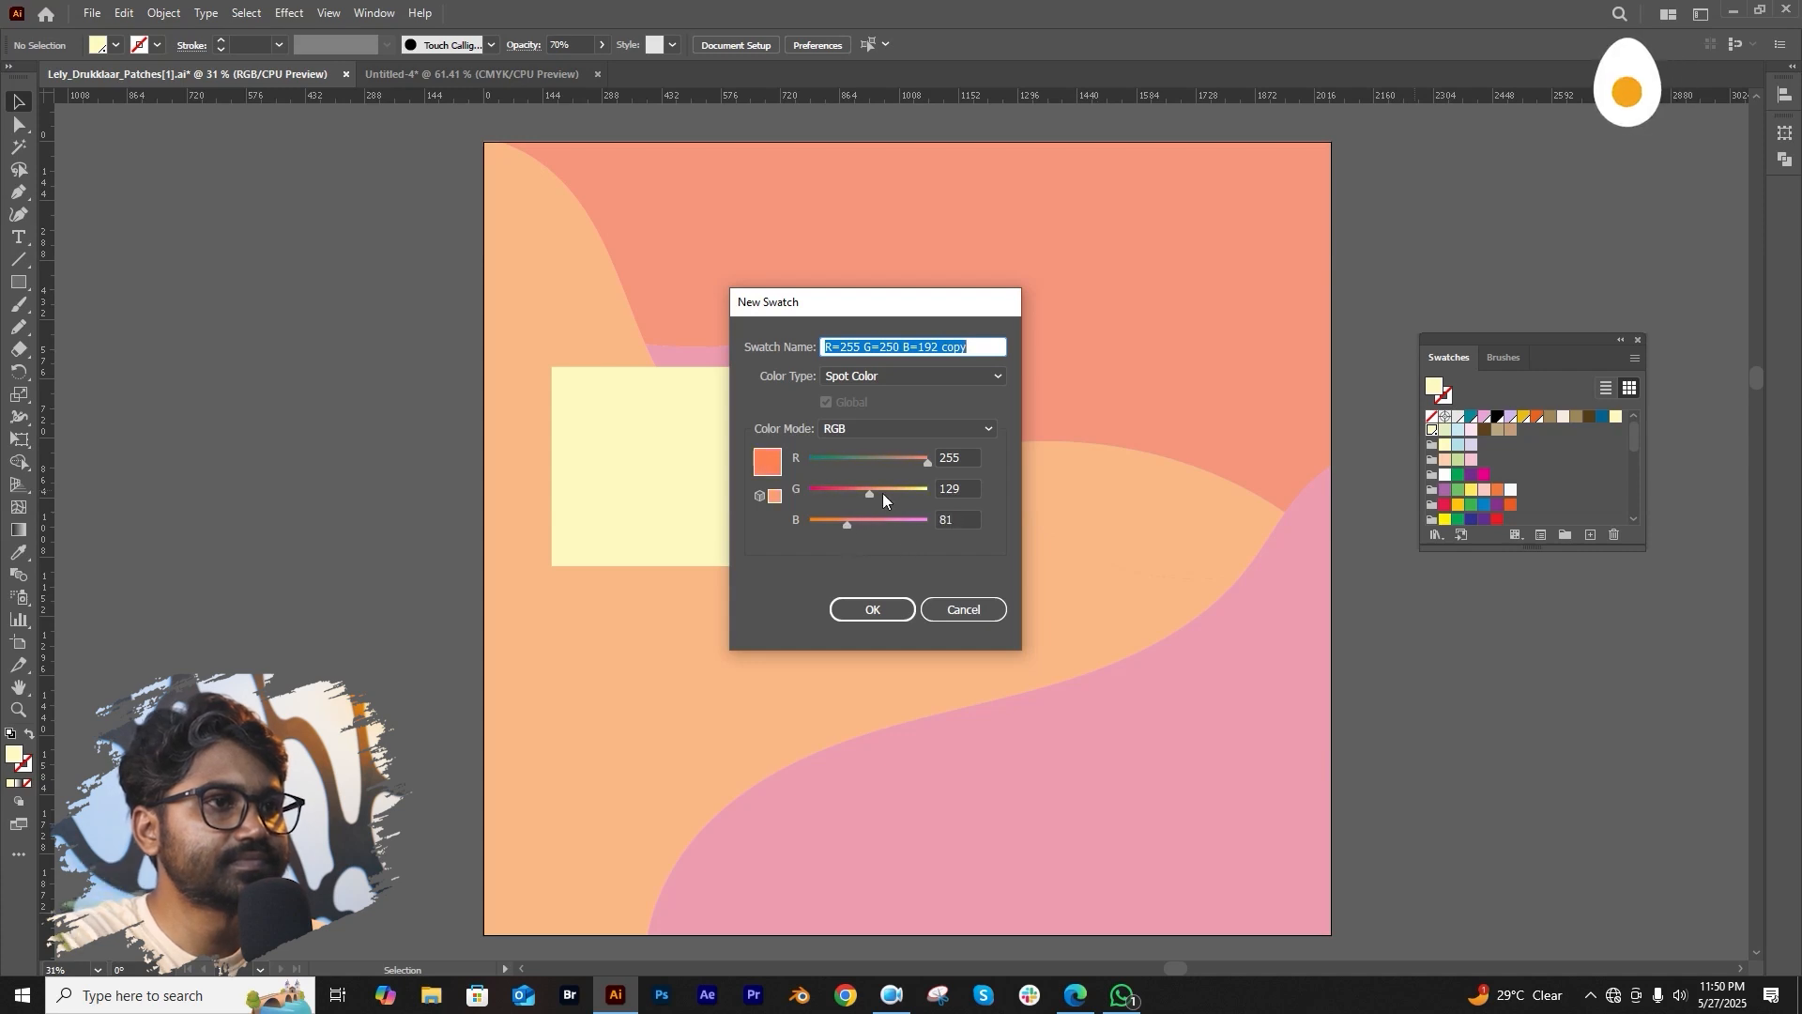
pyautogui.moveTo(921, 464); pyautogui.dragTo(901, 475)
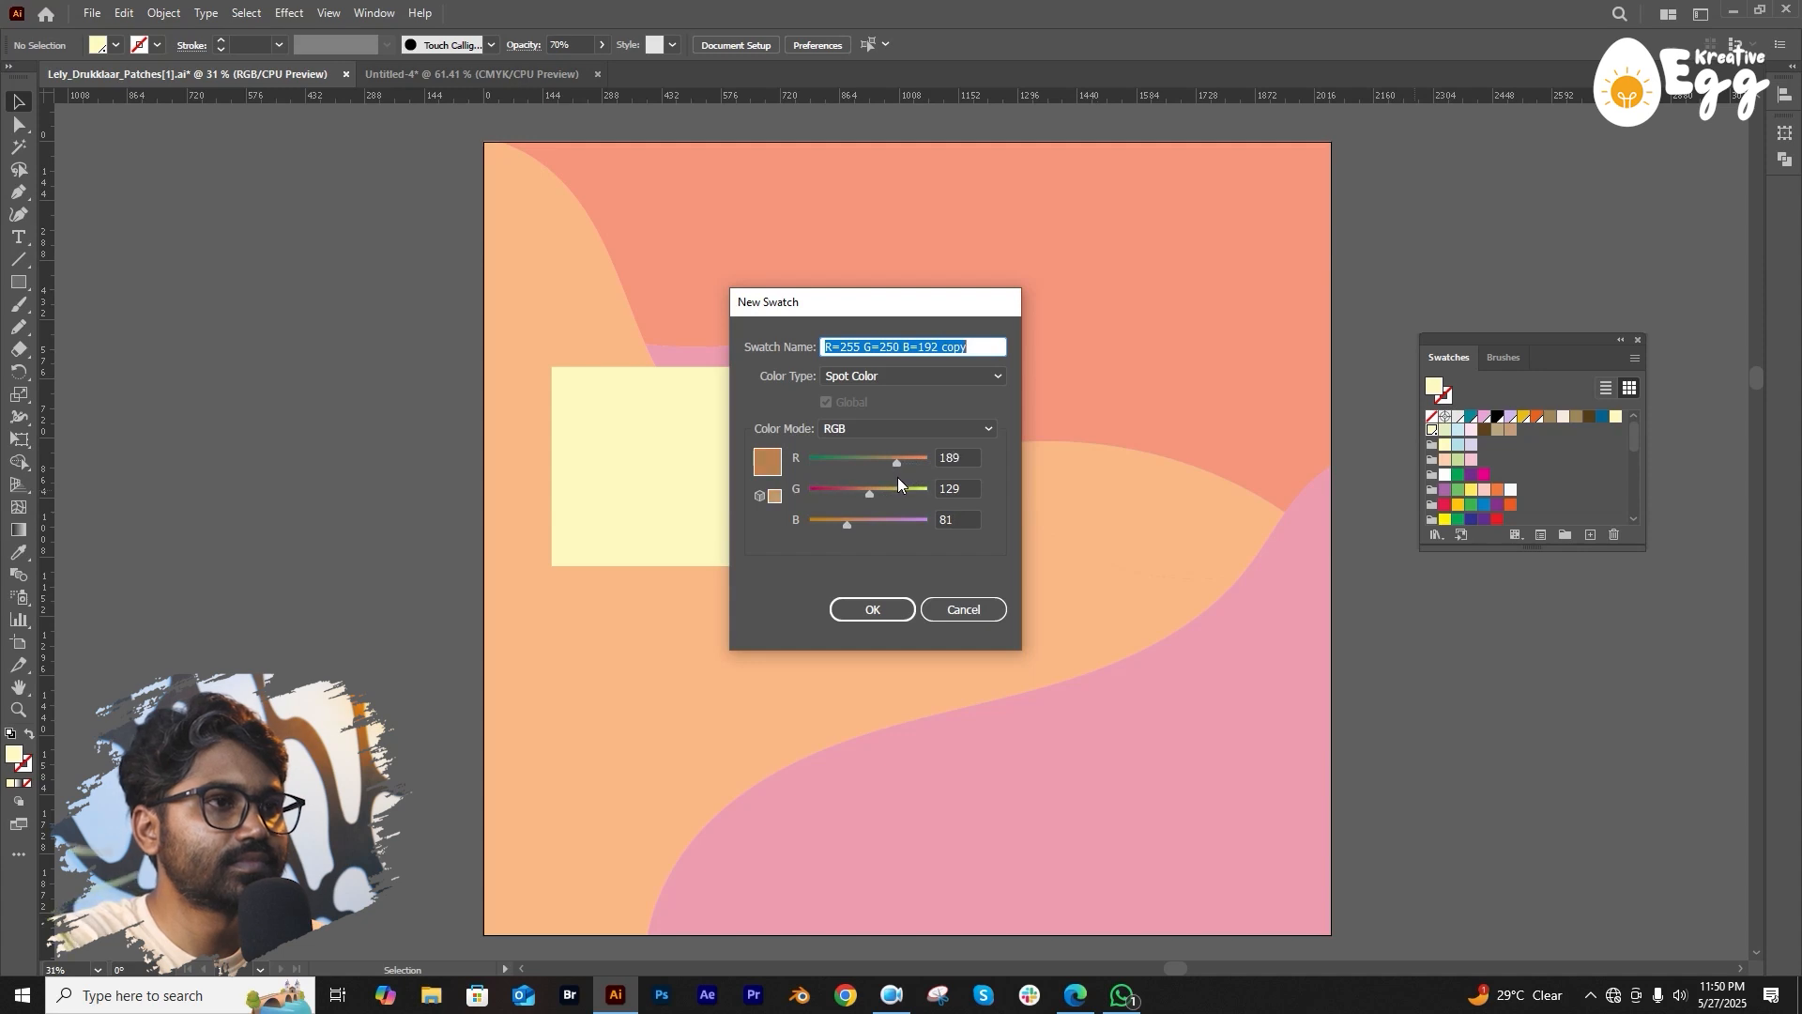
pyautogui.moveTo(849, 522)
pyautogui.mouseDown()
pyautogui.moveTo(897, 527)
pyautogui.moveTo(881, 526)
pyautogui.mouseUp()
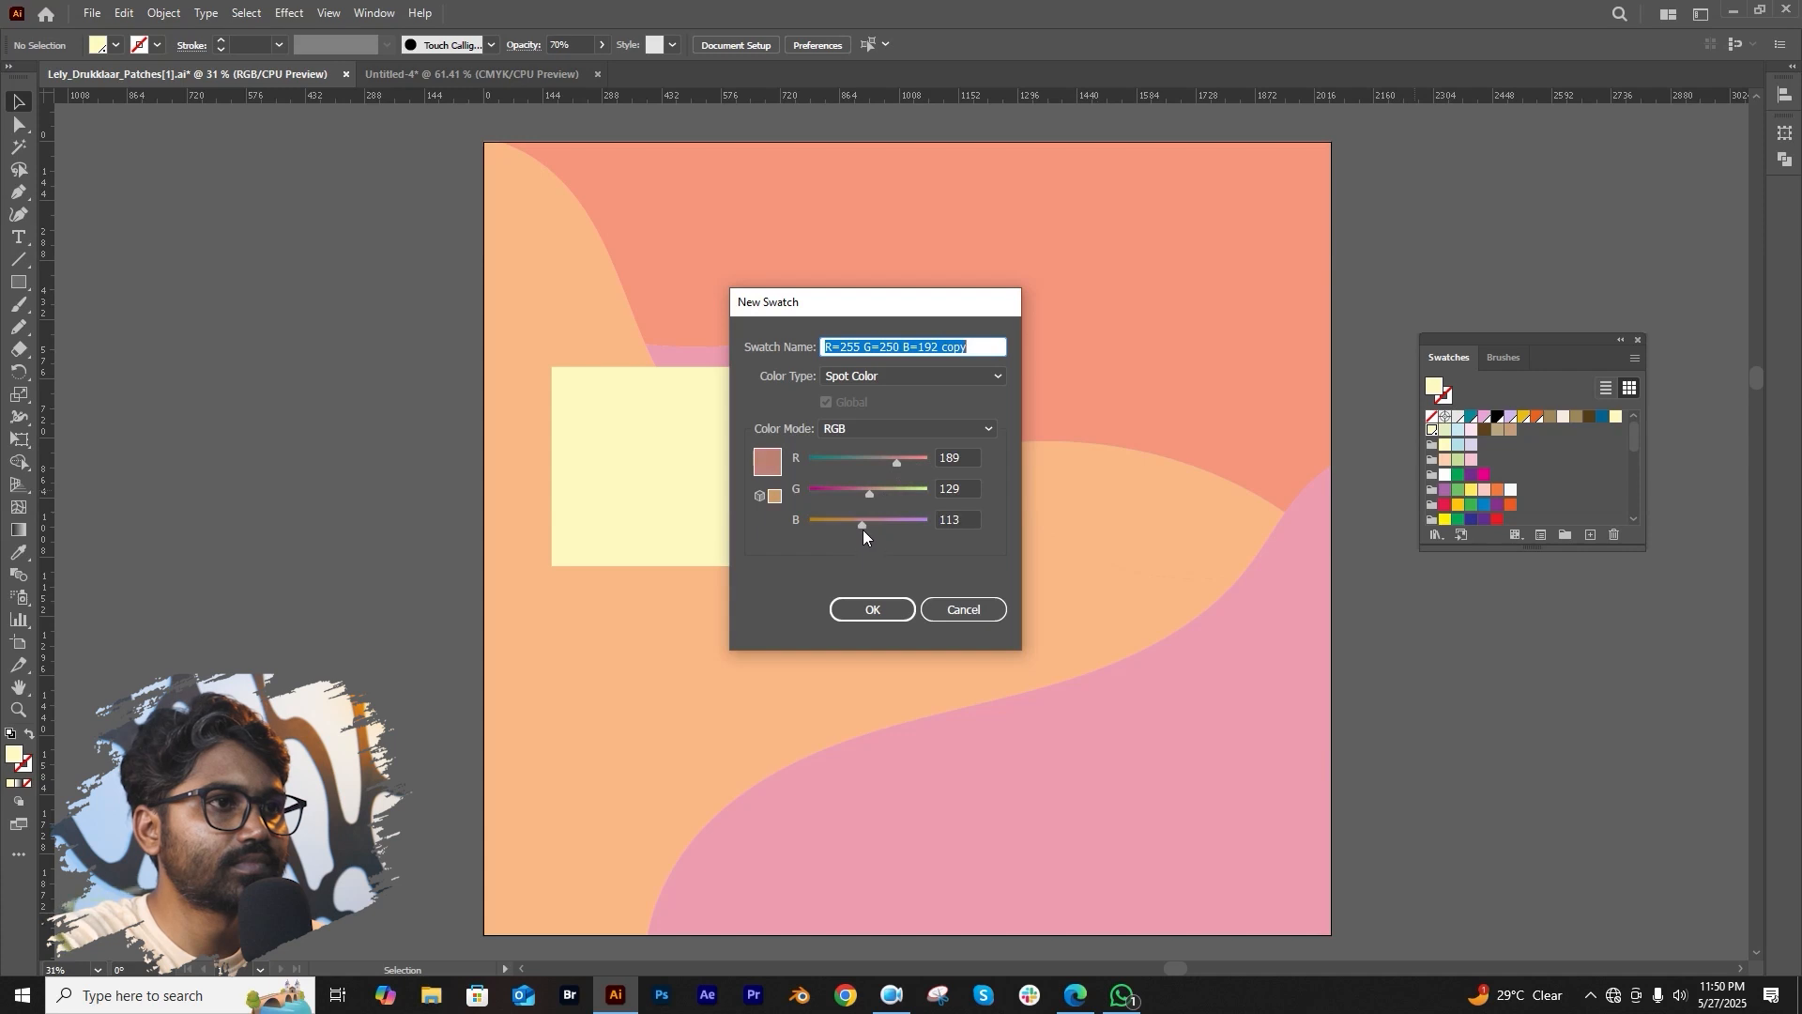
pyautogui.moveTo(869, 496); pyautogui.dragTo(886, 495)
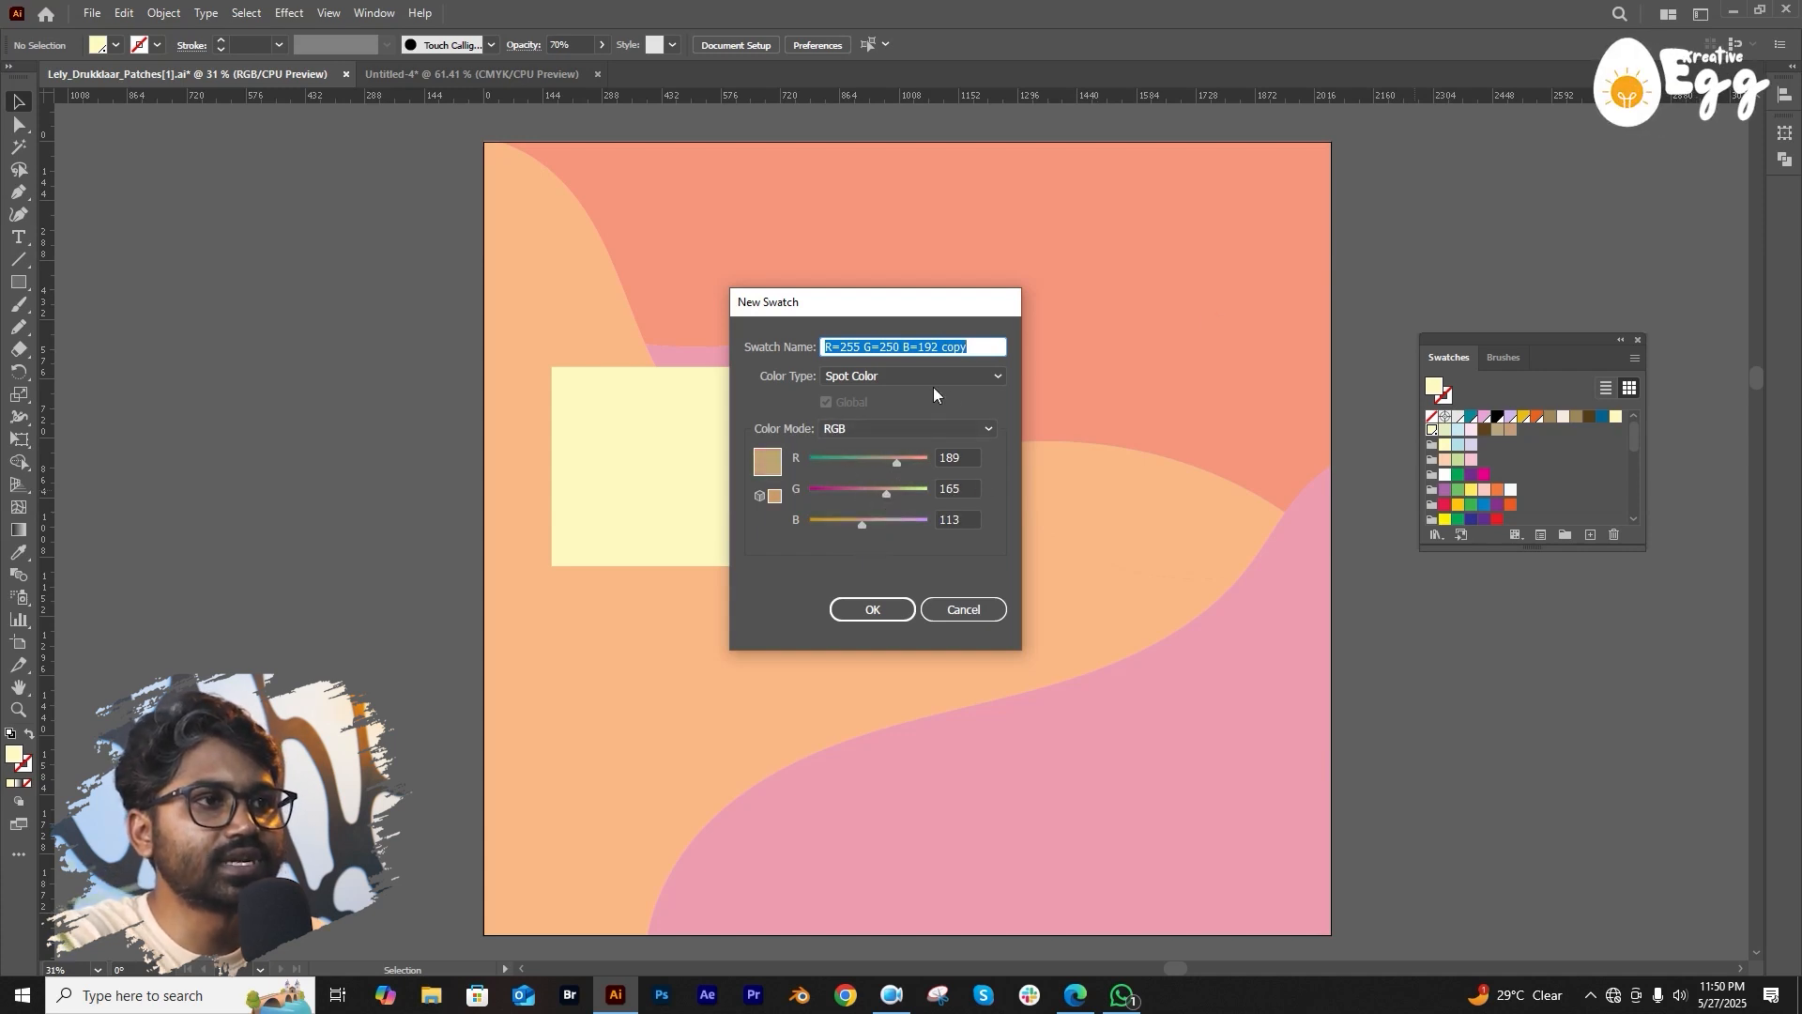
pyautogui.click(865, 376)
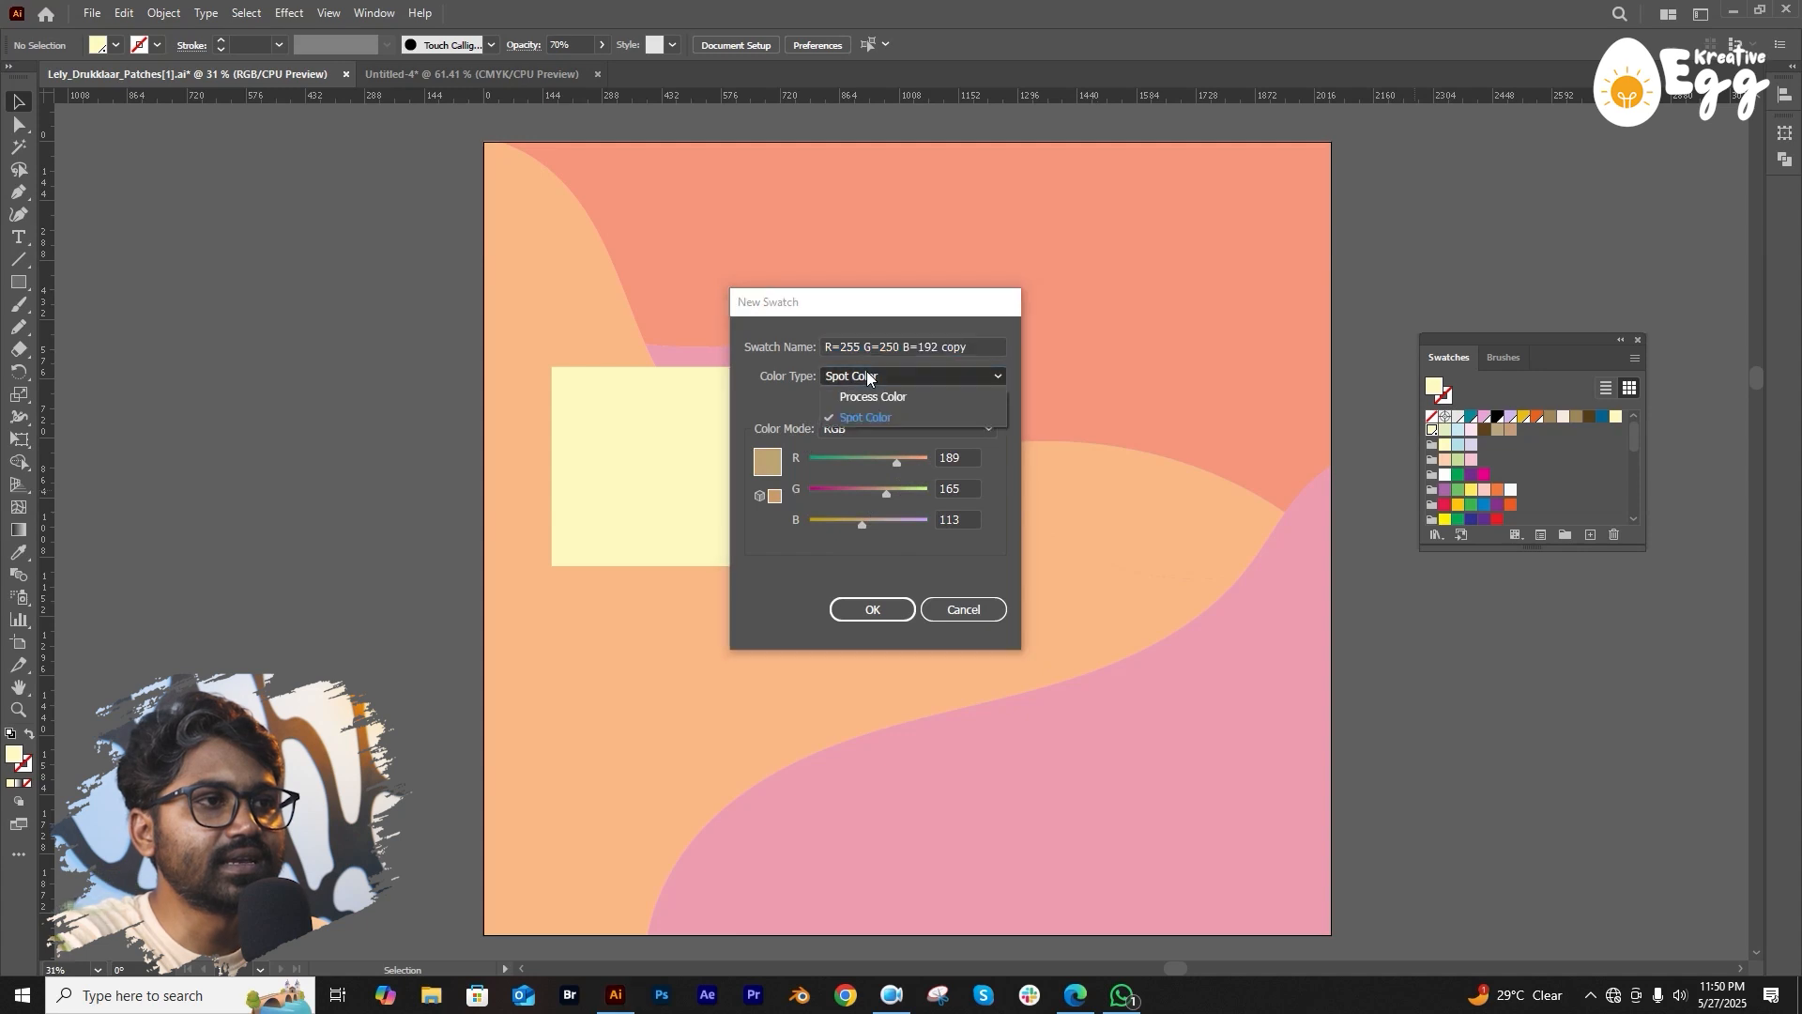
pyautogui.click(882, 419)
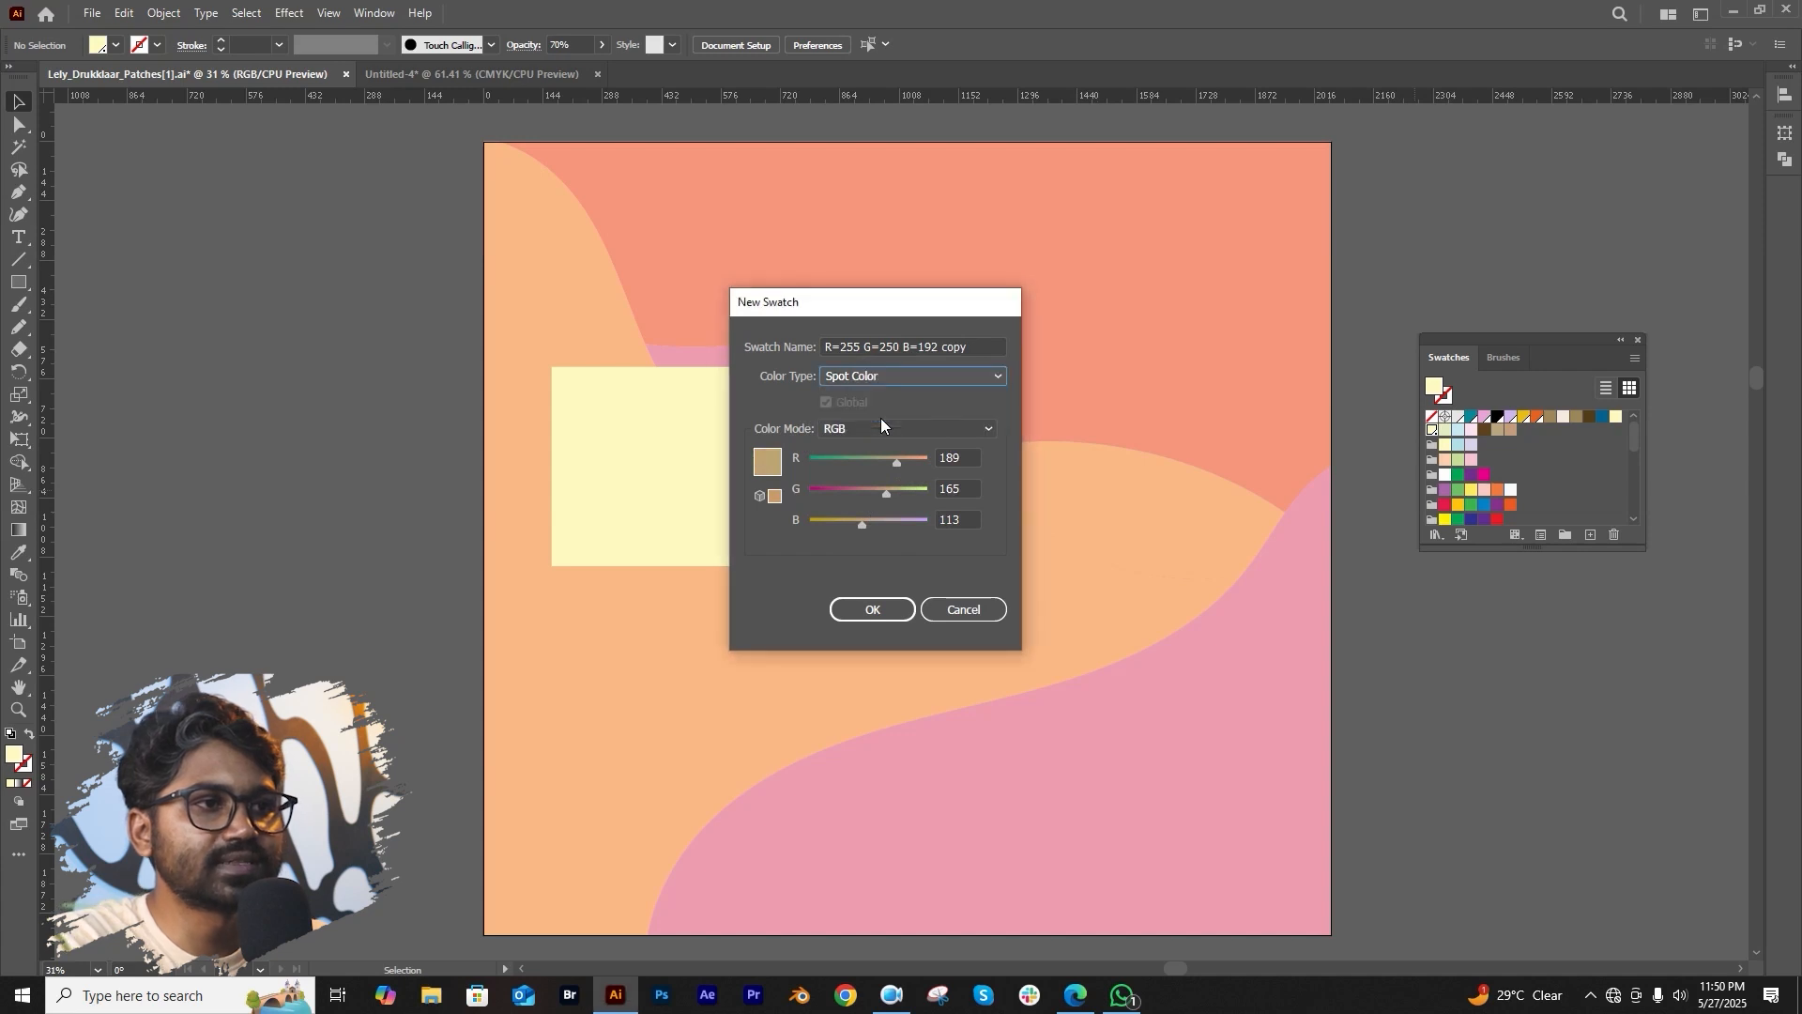
pyautogui.click(876, 611)
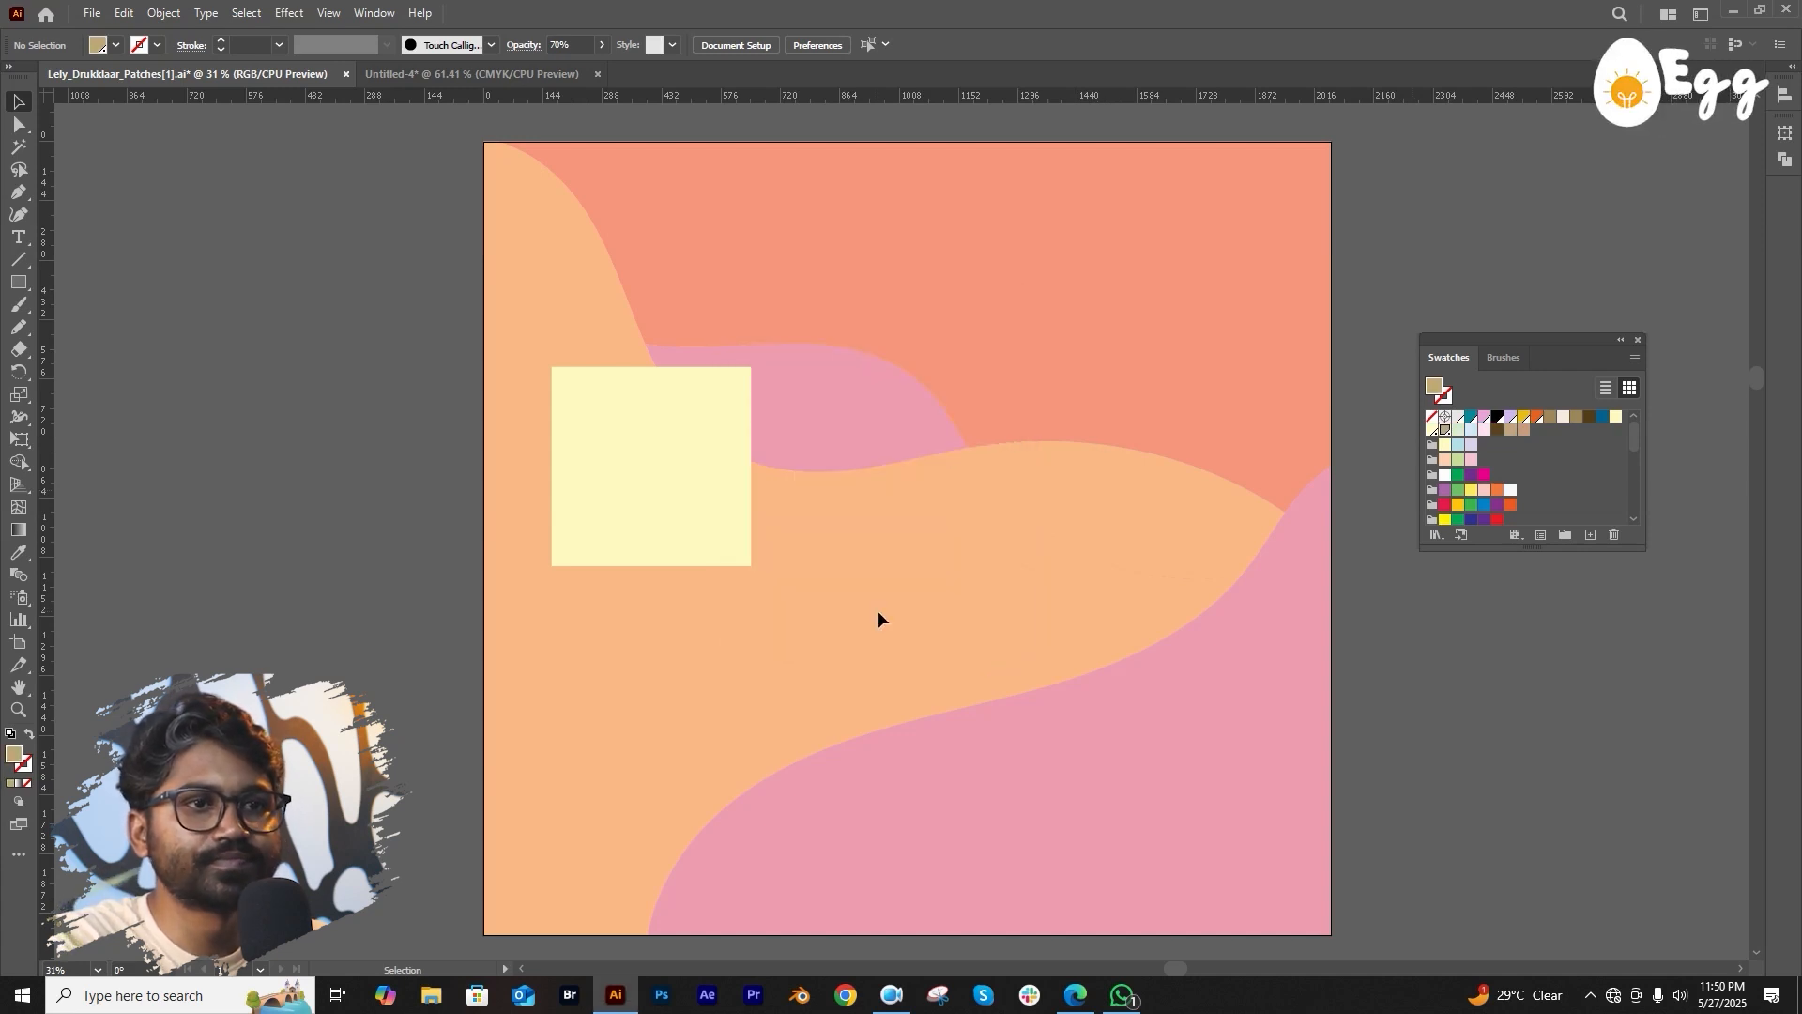
# Rename the new tan spot color swatch as Test.
pyautogui.doubleClick(1450, 439)
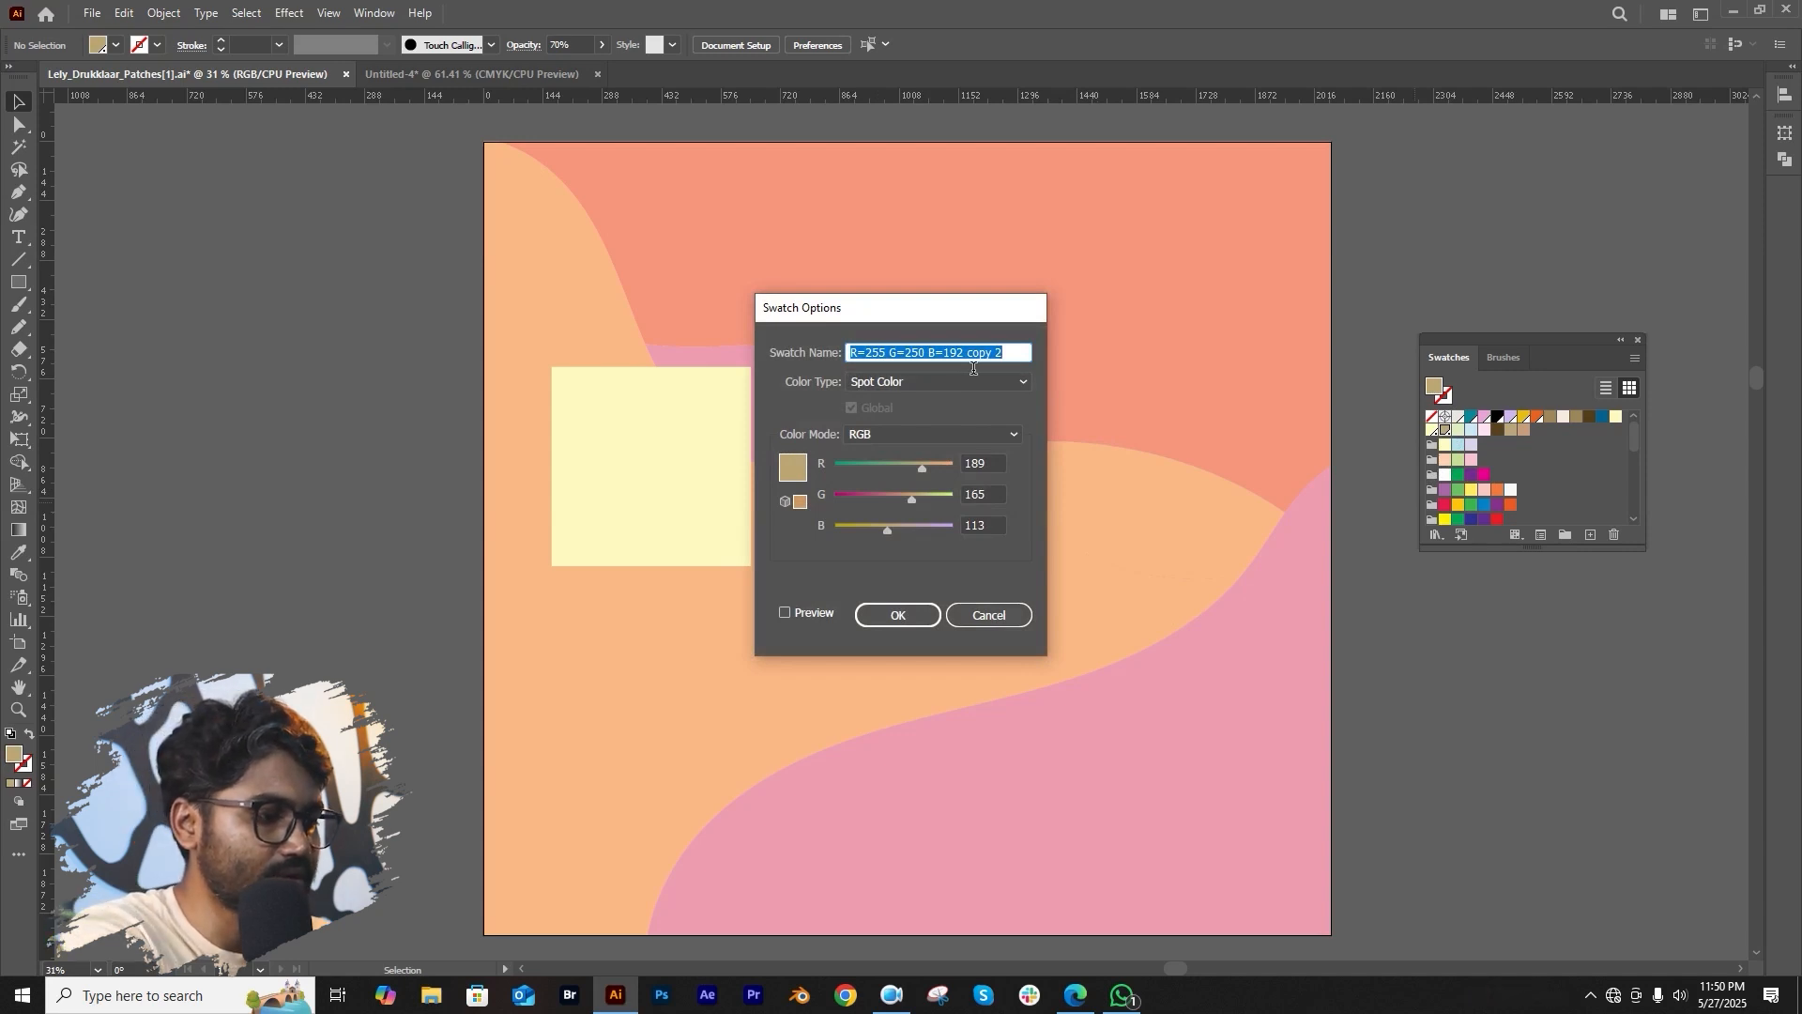
pyautogui.write('Test')
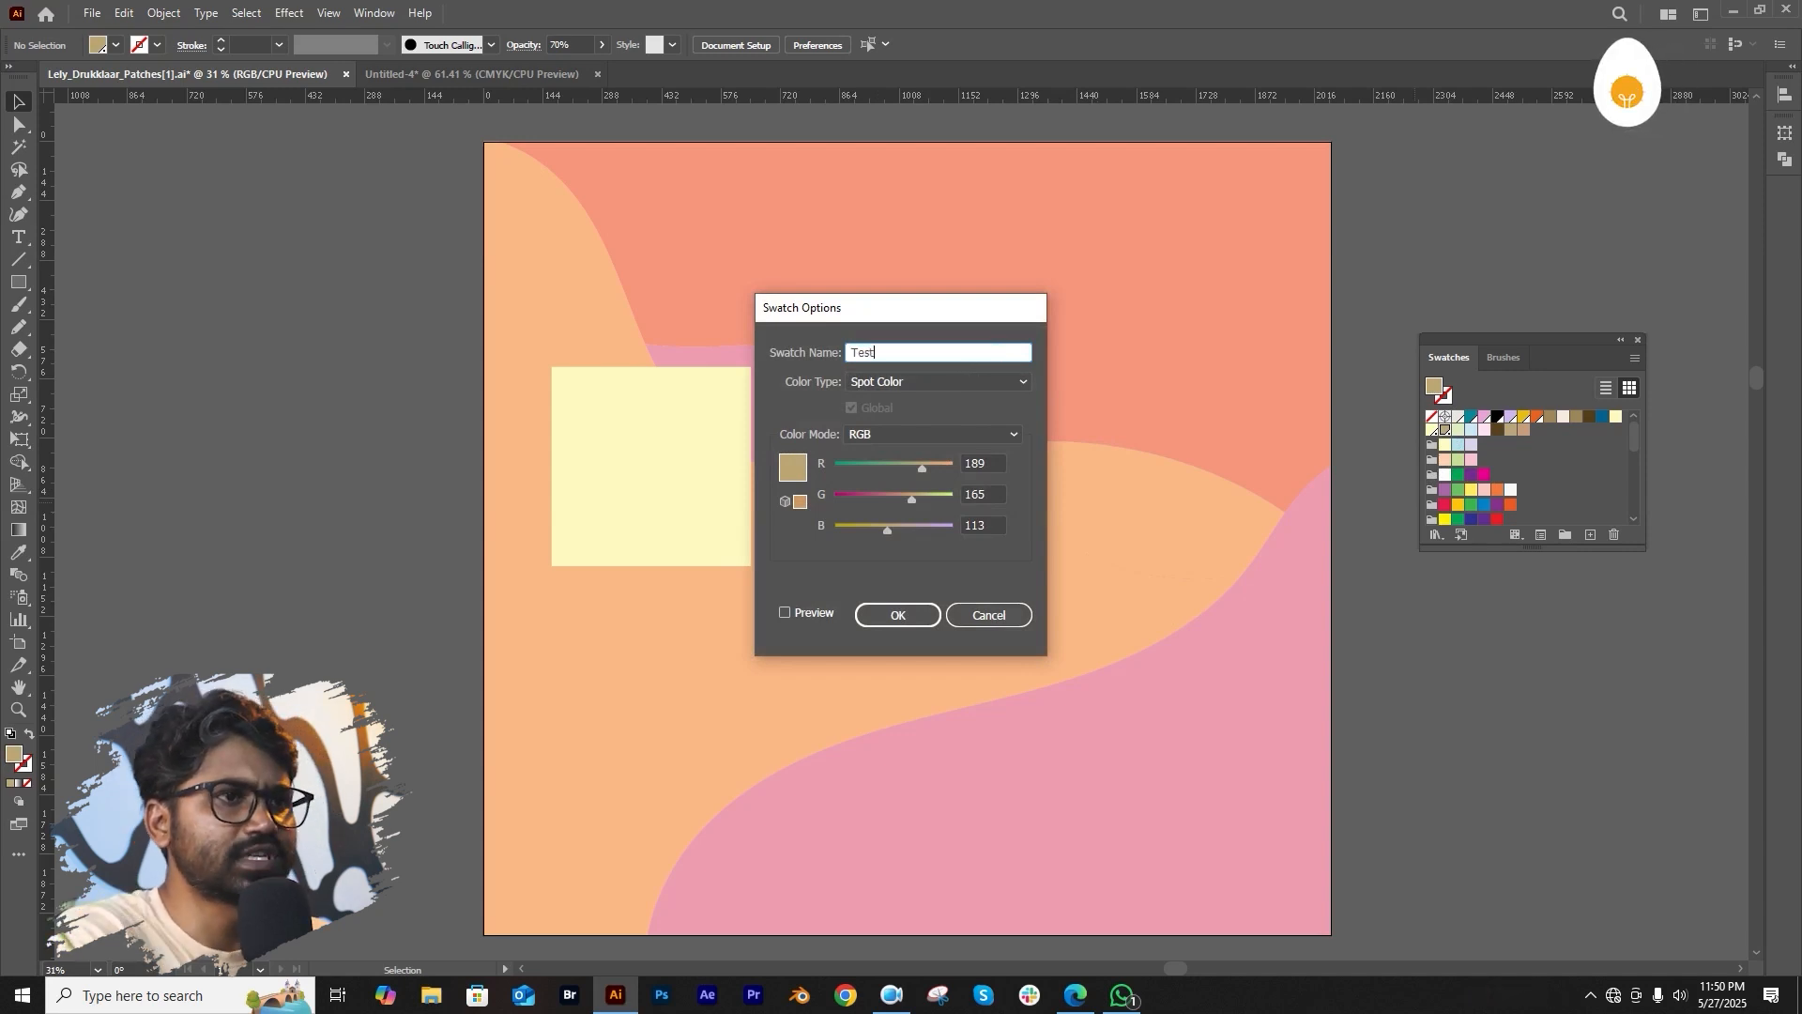
pyautogui.click(888, 617)
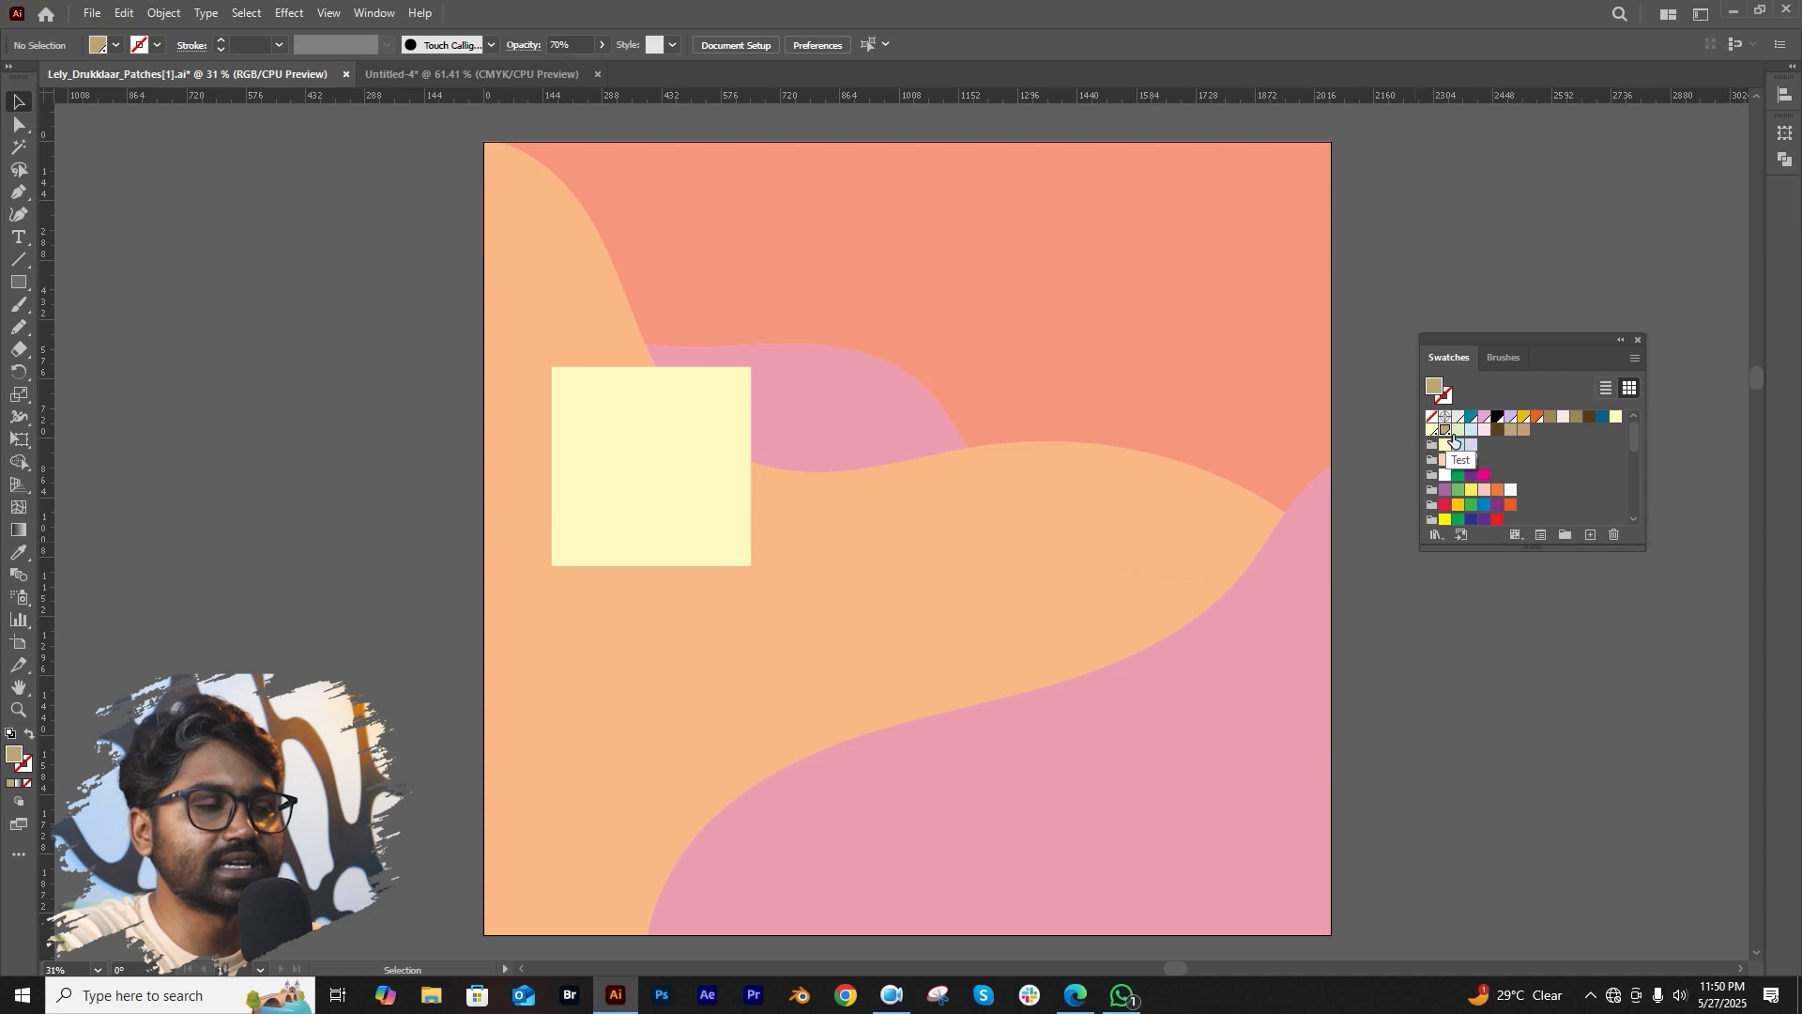
# Fill the remaining pale yellow square with the Test swatch and place it on the orange wave, left of the artboard's center.
pyautogui.click(670, 483)
pyautogui.moveTo(670, 483); pyautogui.dragTo(964, 504)
pyautogui.click(1446, 431)
pyautogui.moveTo(967, 459); pyautogui.dragTo(728, 571)
pyautogui.click(836, 526)
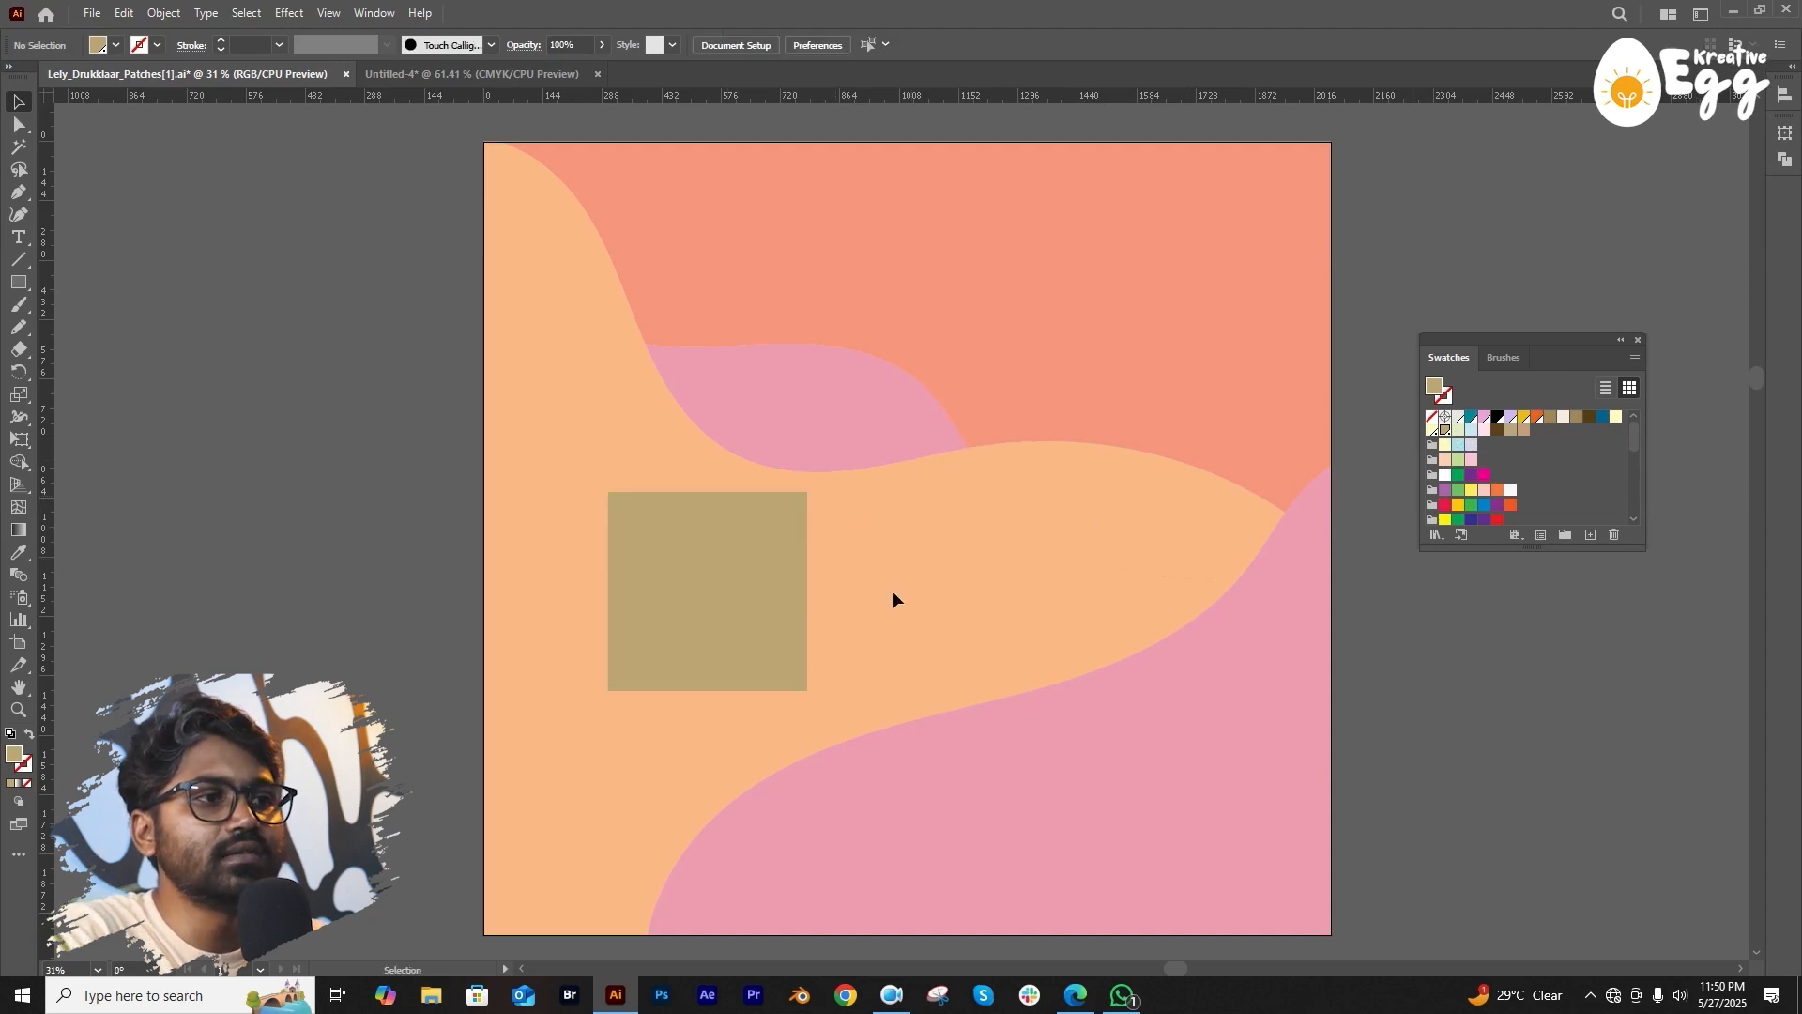
# Show the Color settings for the square filled with the Test swatch.
pyautogui.click(782, 523)
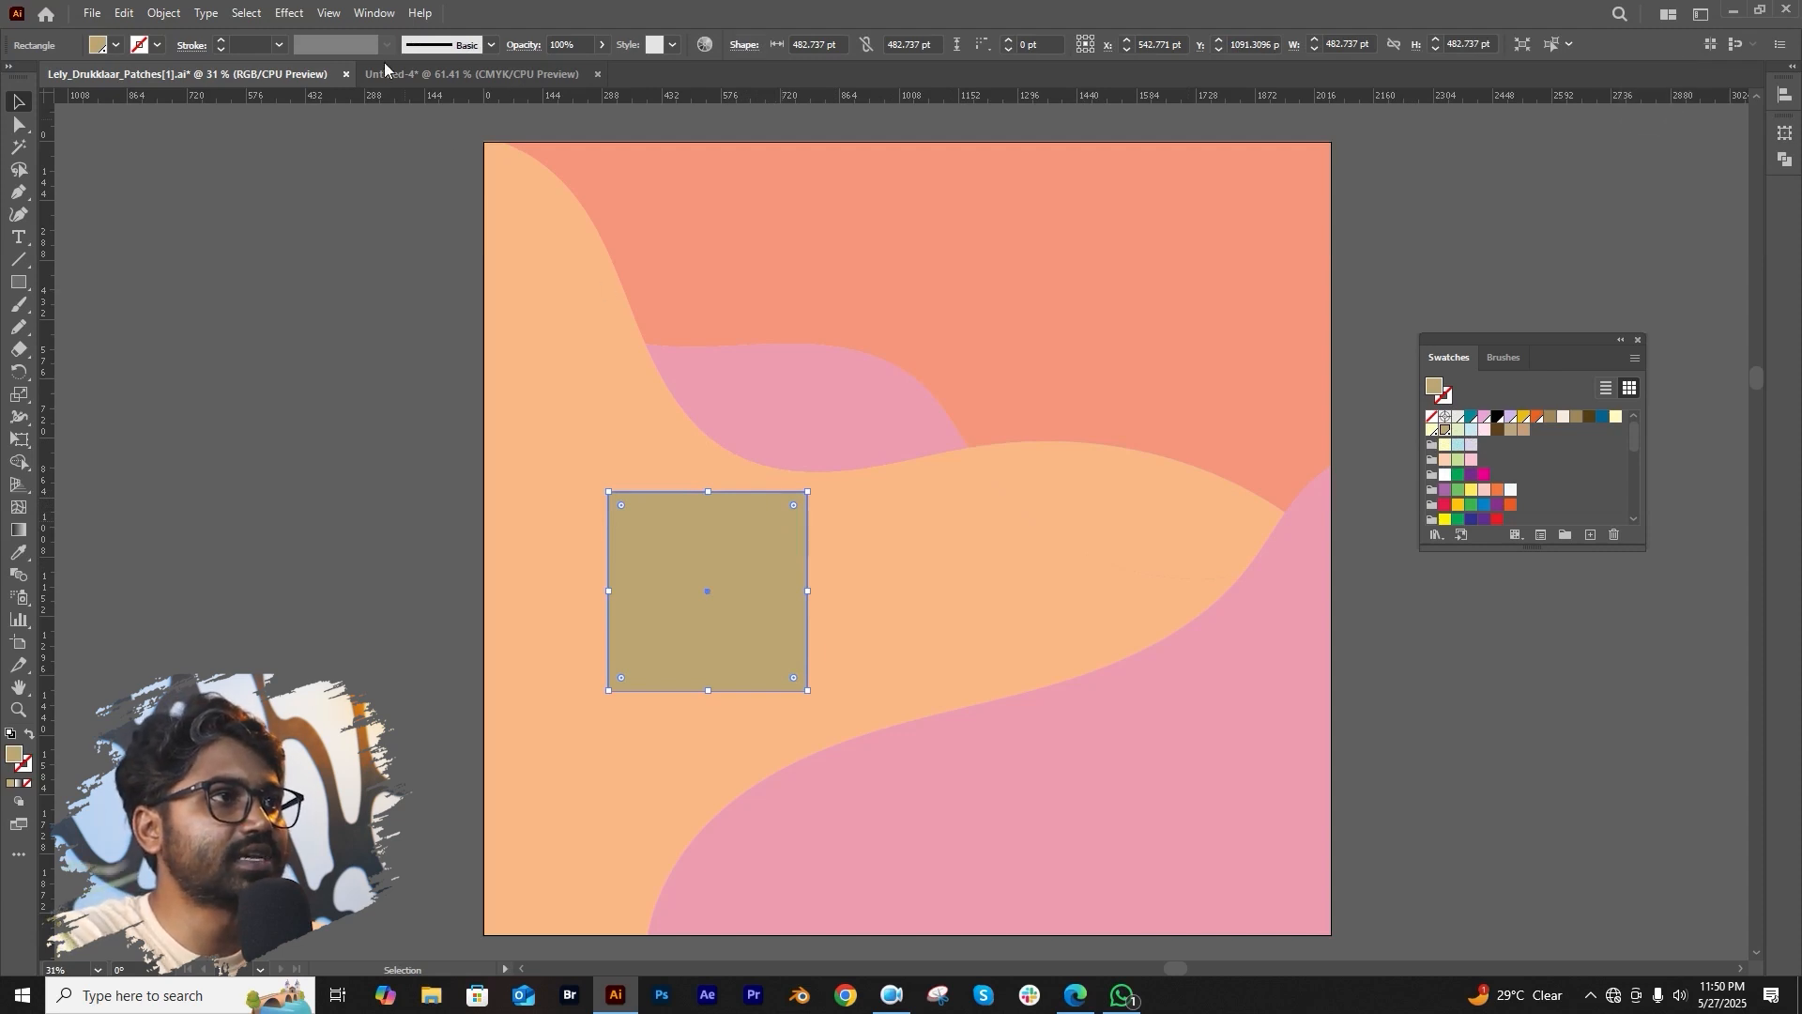
pyautogui.click(373, 13)
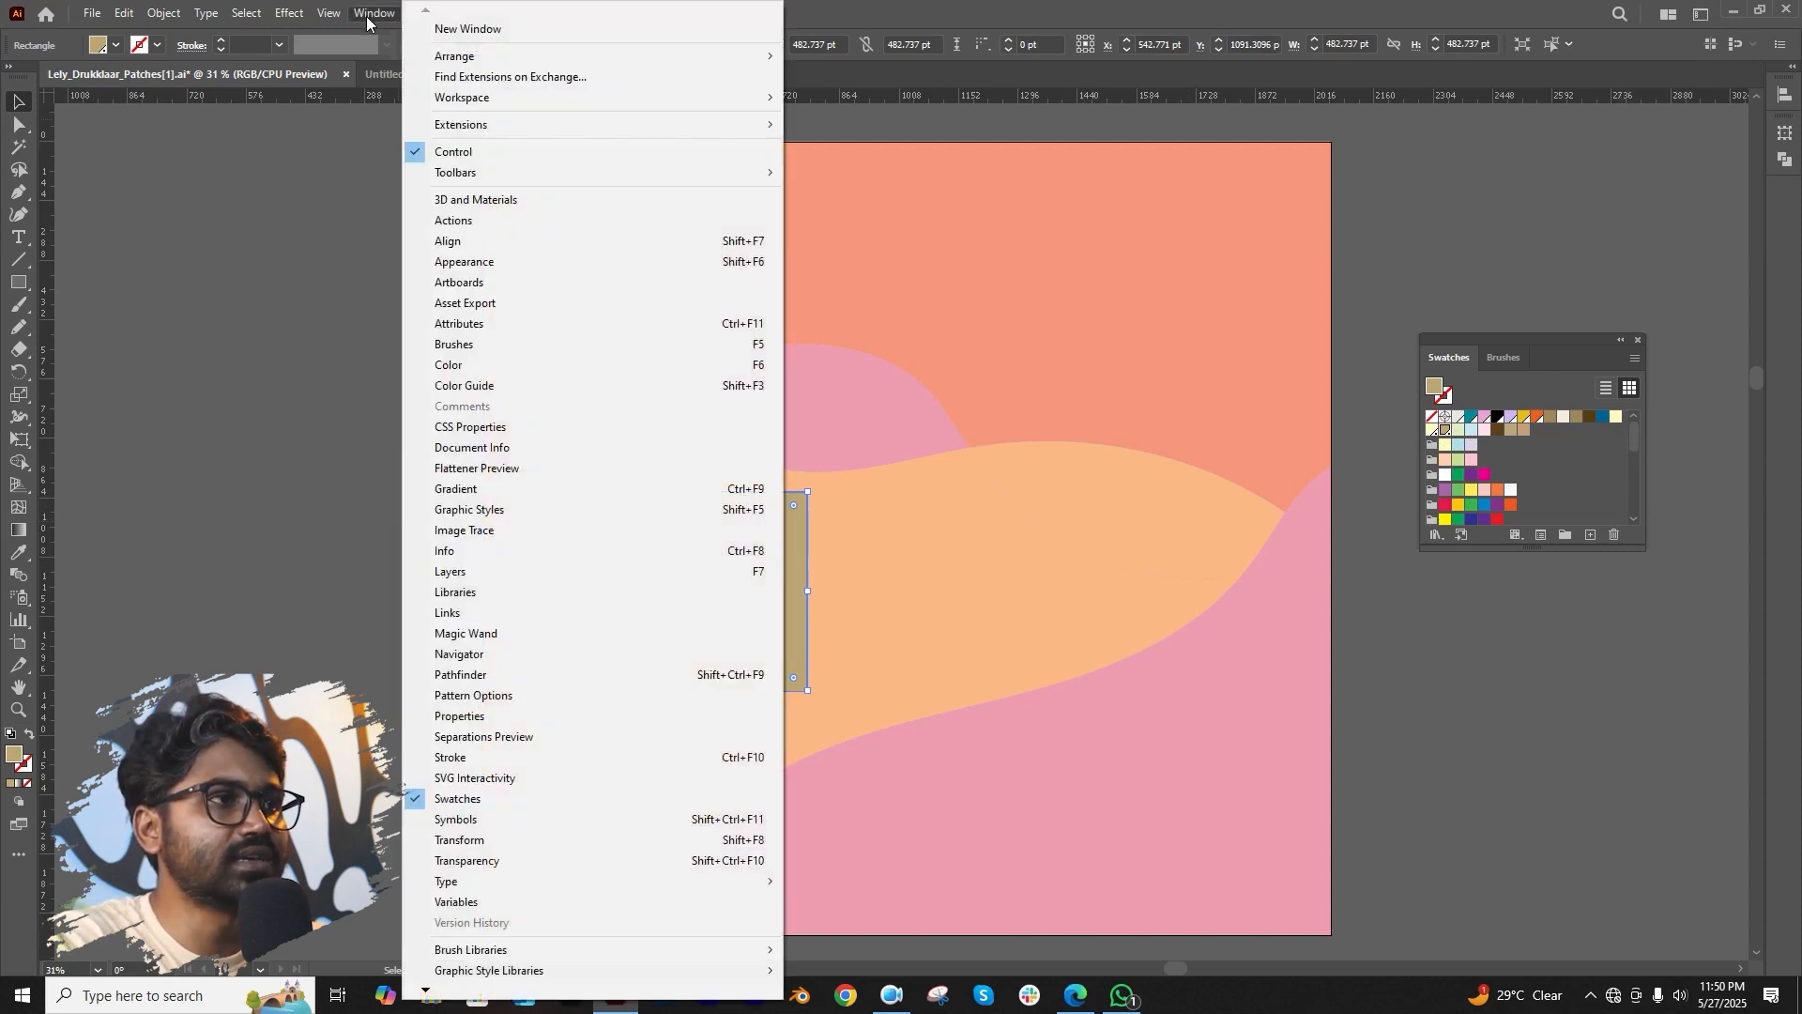
pyautogui.click(491, 366)
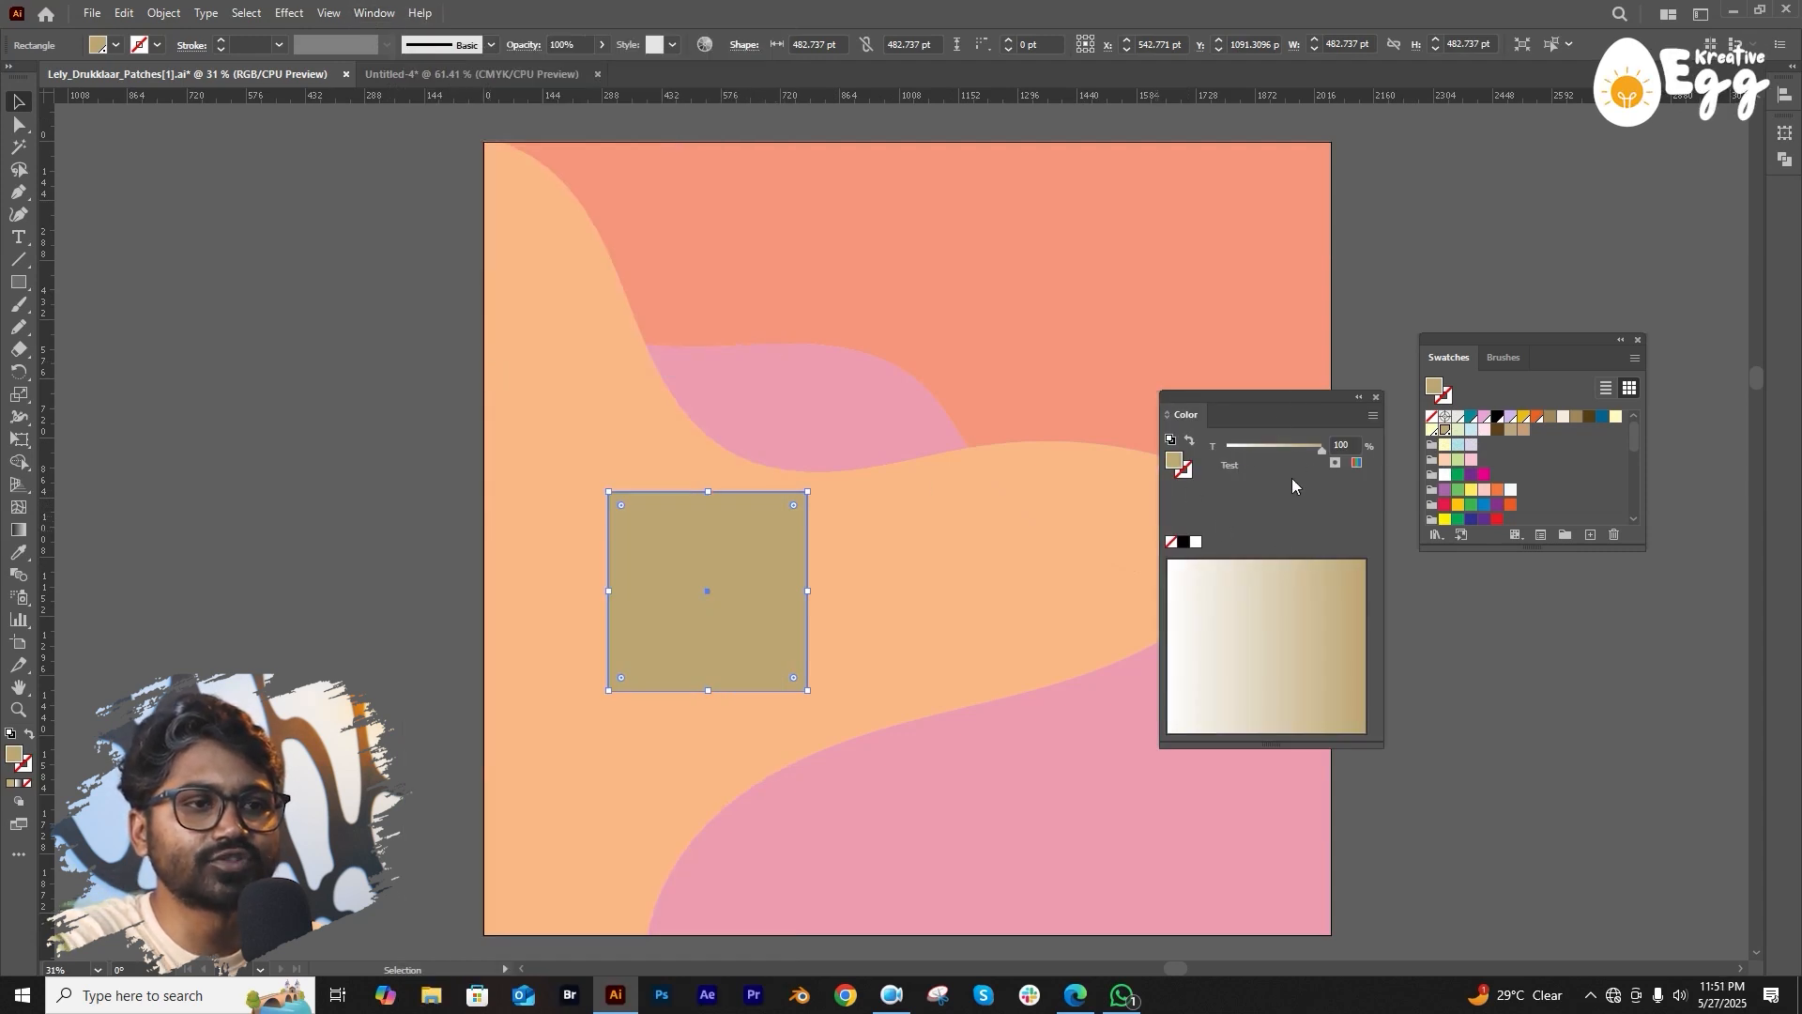
# Reduce the tint of the square's Test spot color to 50%.
pyautogui.click(1348, 448)
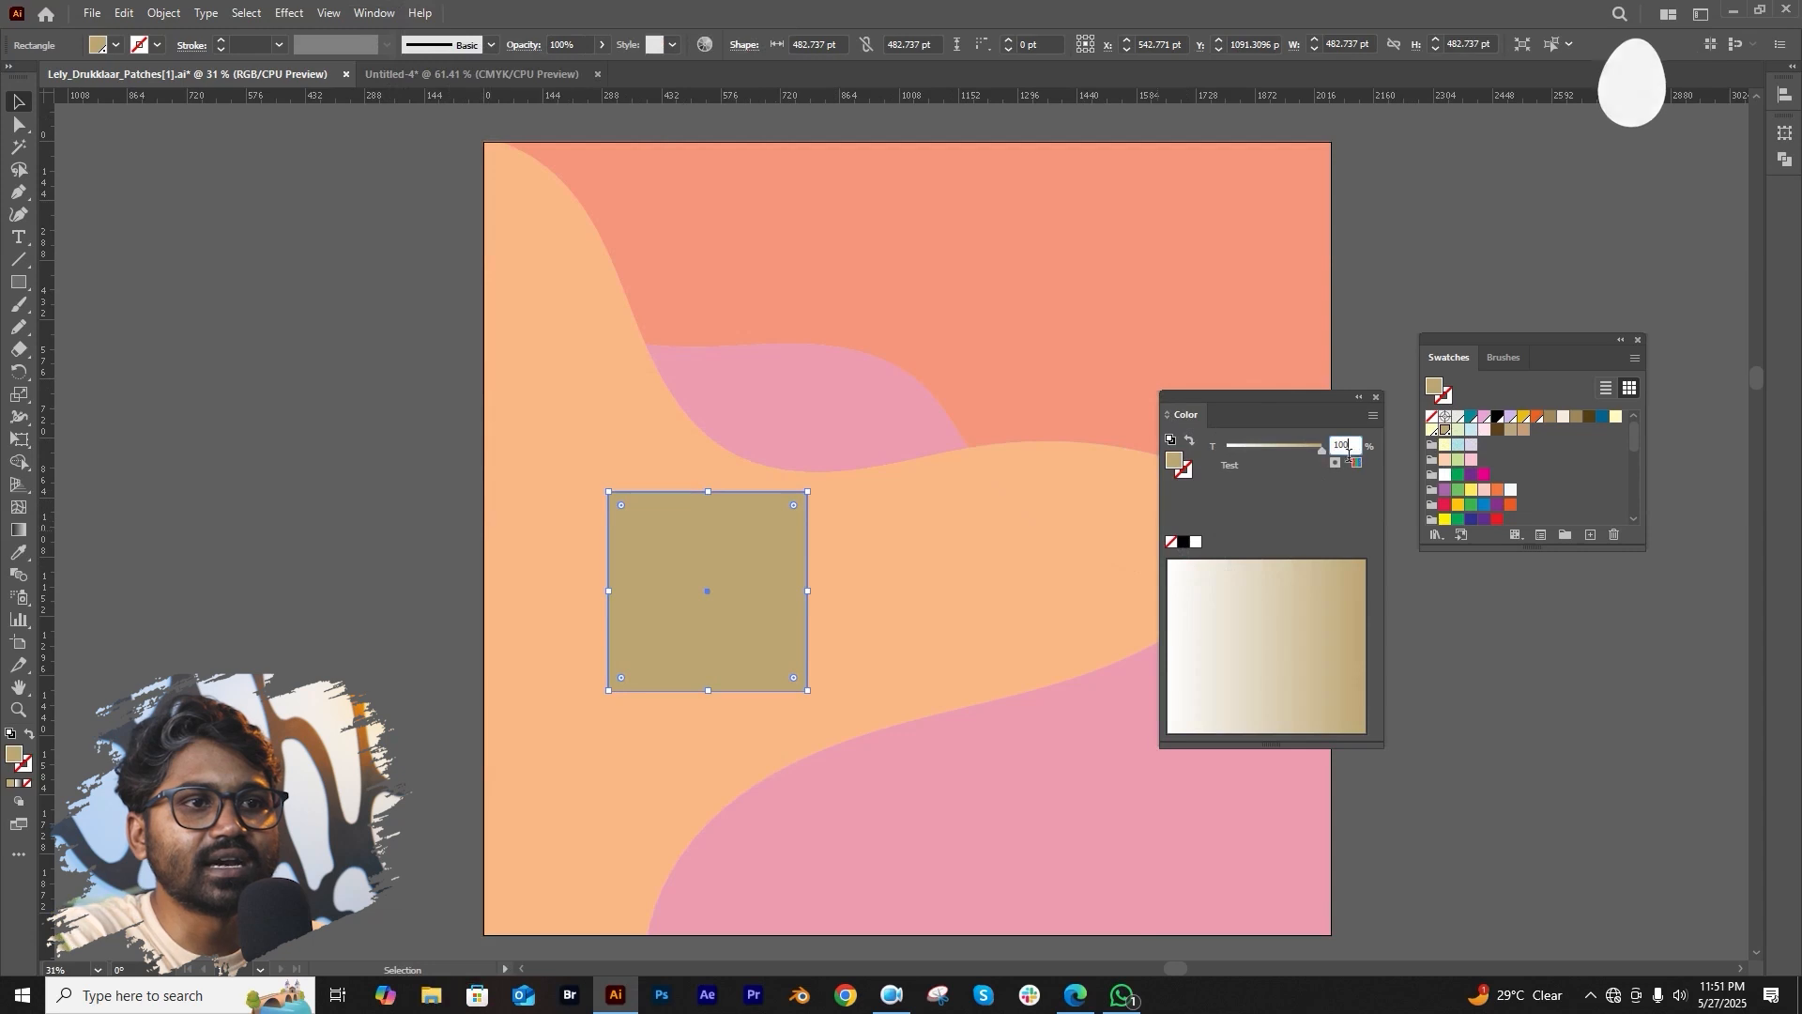
pyautogui.moveTo(1349, 454); pyautogui.dragTo(1307, 455)
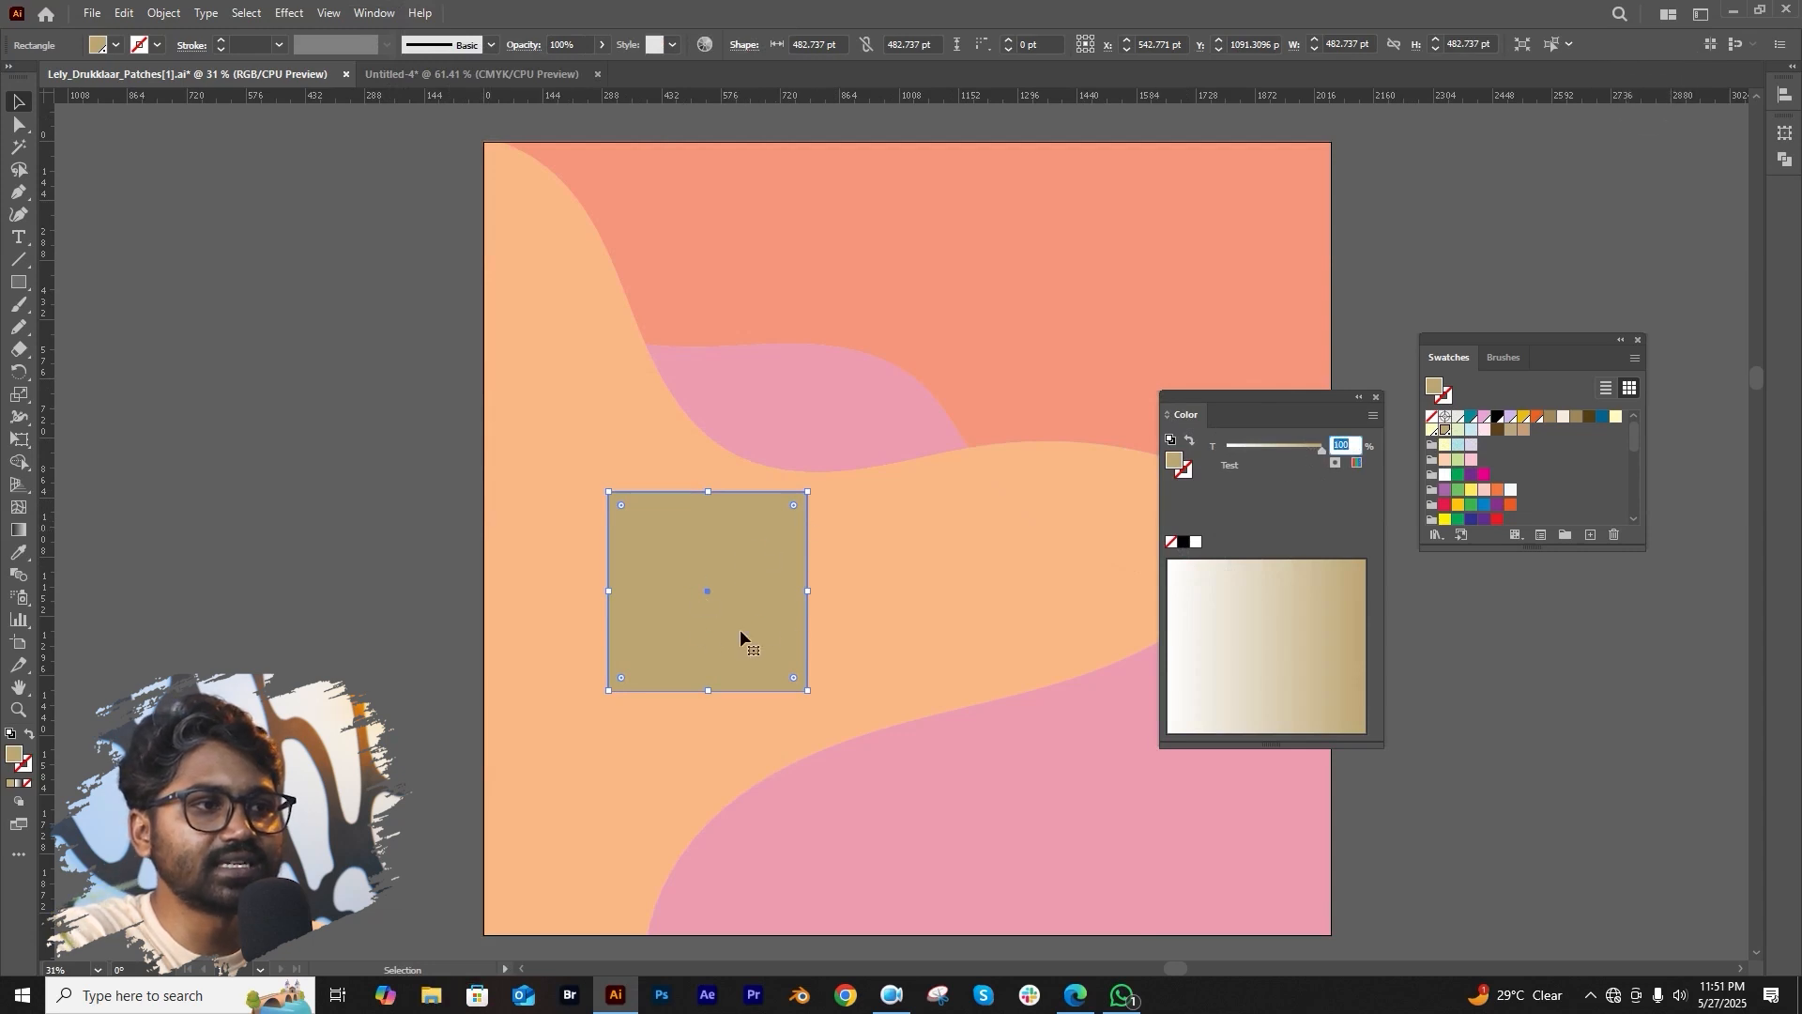
pyautogui.moveTo(1315, 452); pyautogui.dragTo(1273, 458)
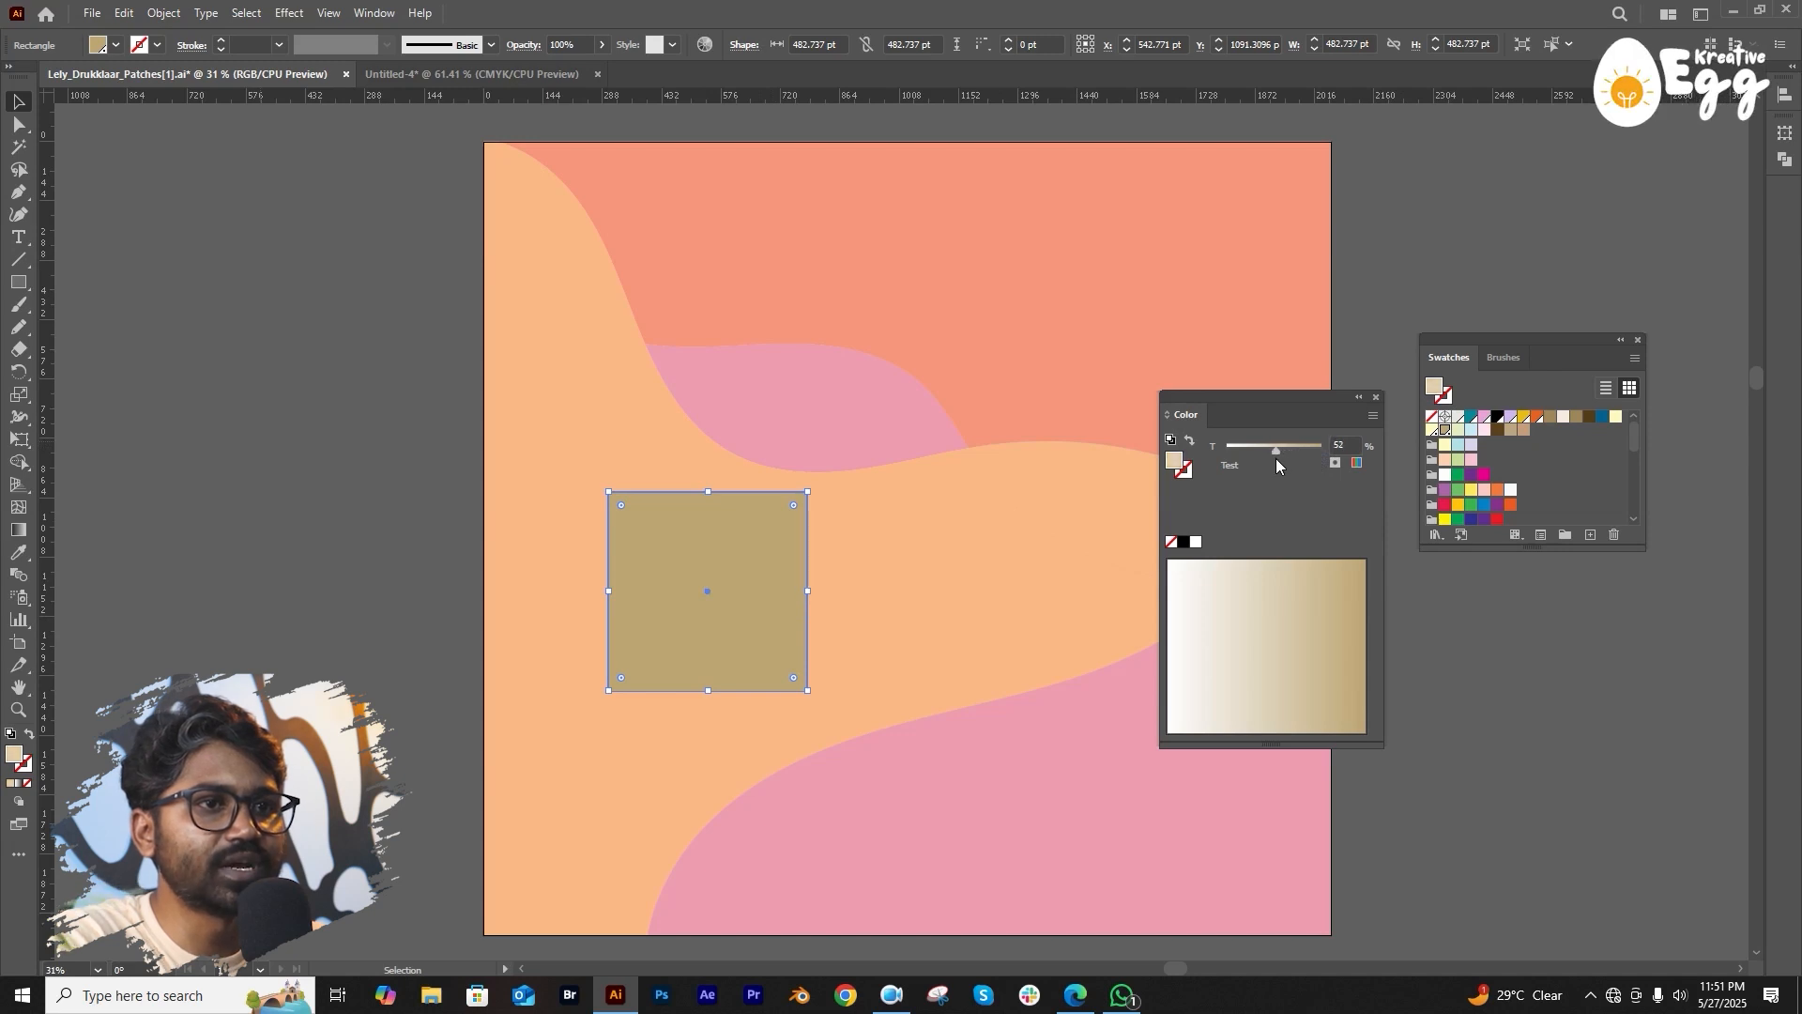
pyautogui.moveTo(1273, 464); pyautogui.dragTo(1274, 464)
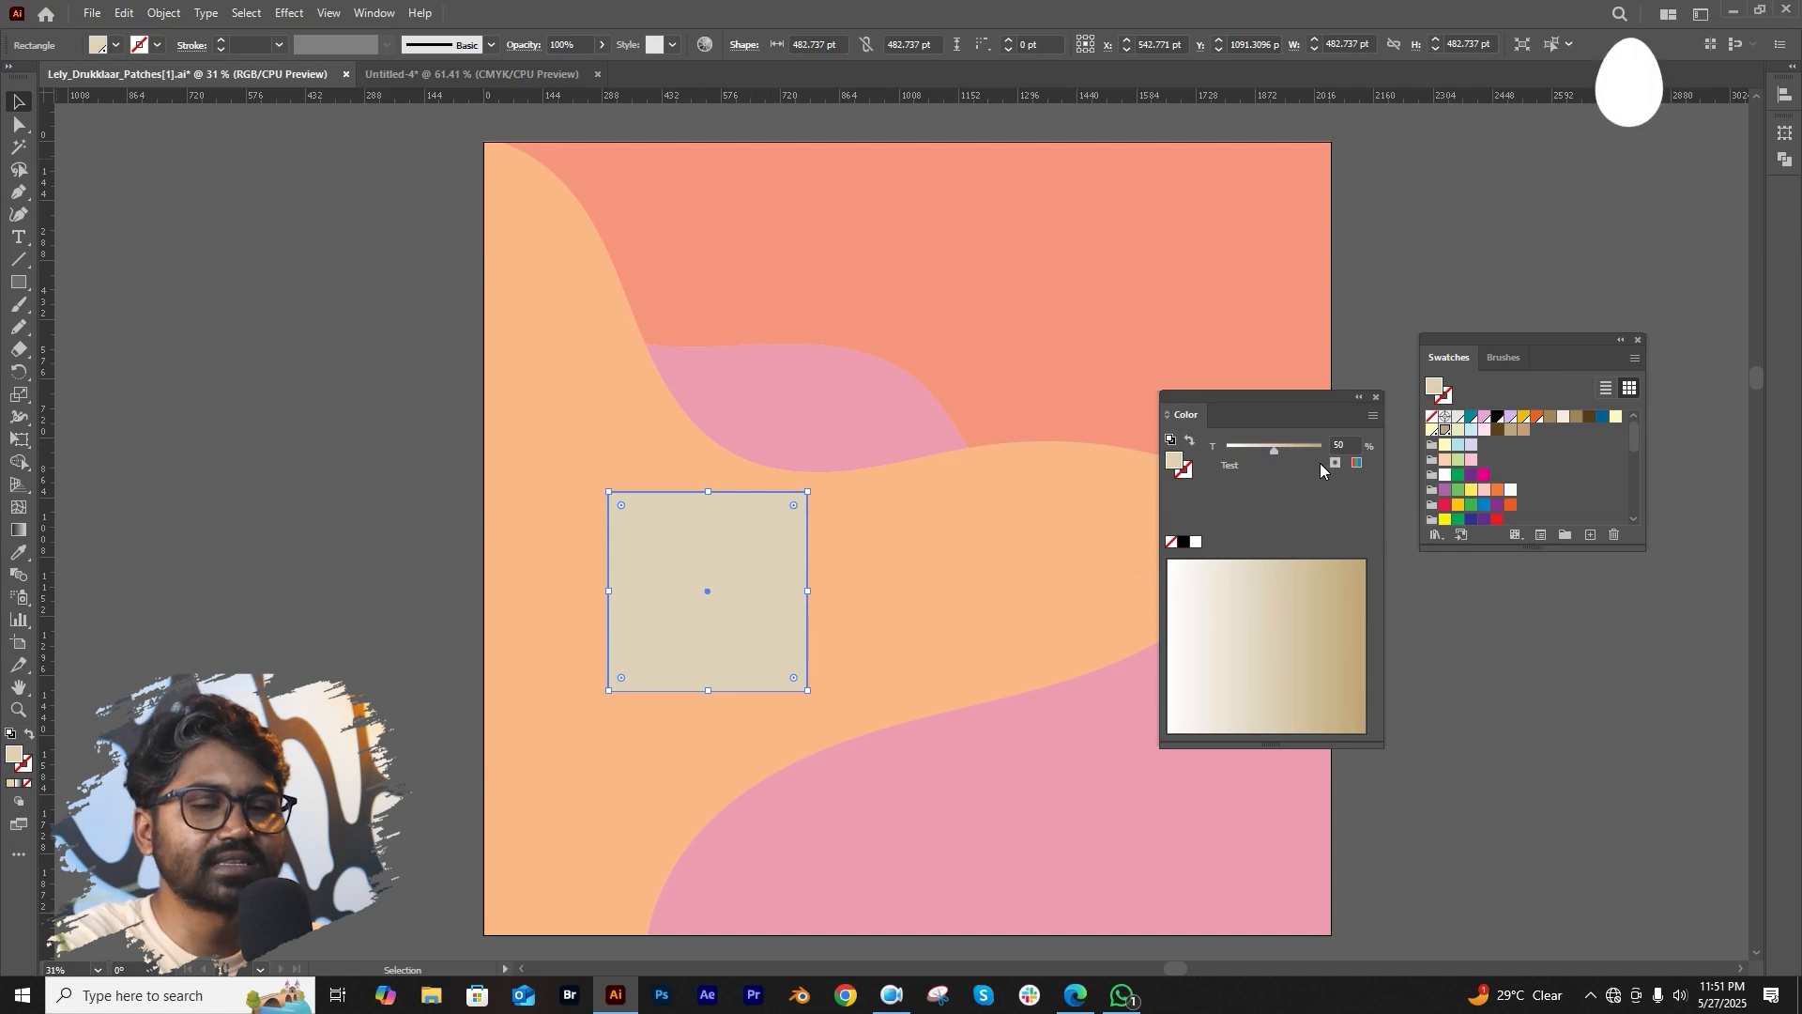
# Lower the square's Test tint to 24%, and restore it to 100%.
pyautogui.click(847, 601)
pyautogui.click(744, 573)
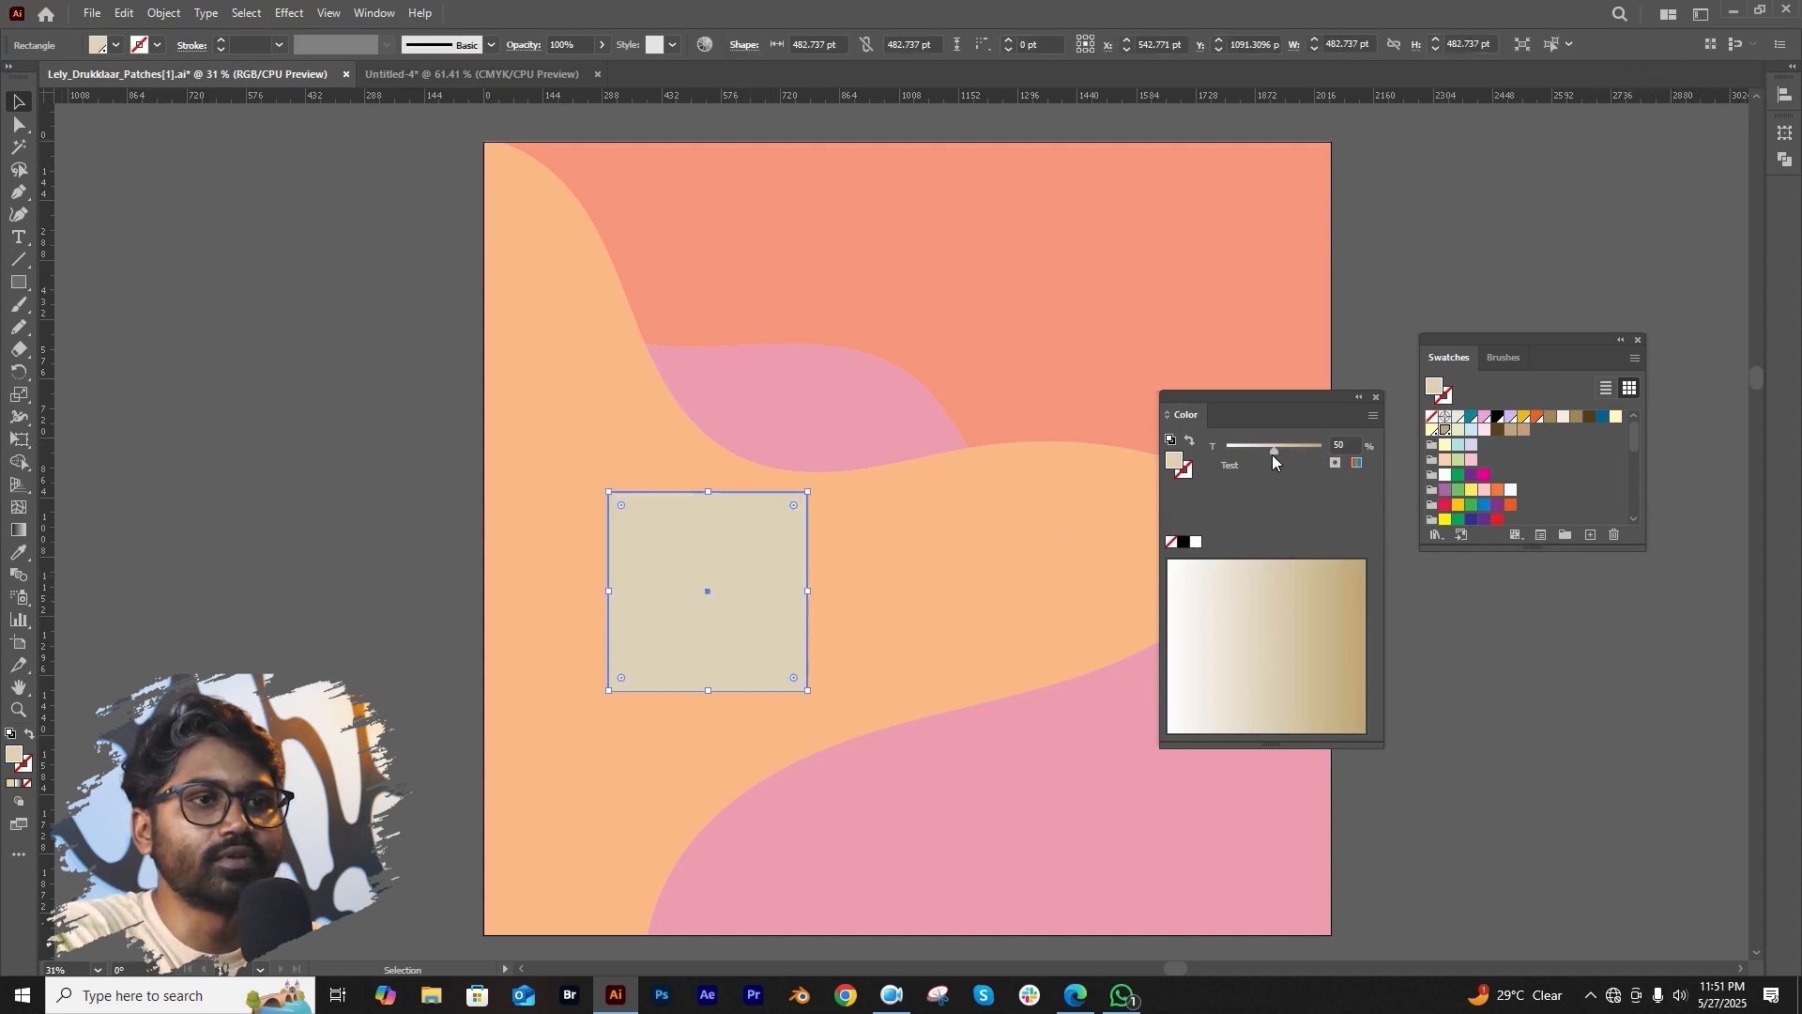
pyautogui.moveTo(1286, 454); pyautogui.dragTo(1247, 465)
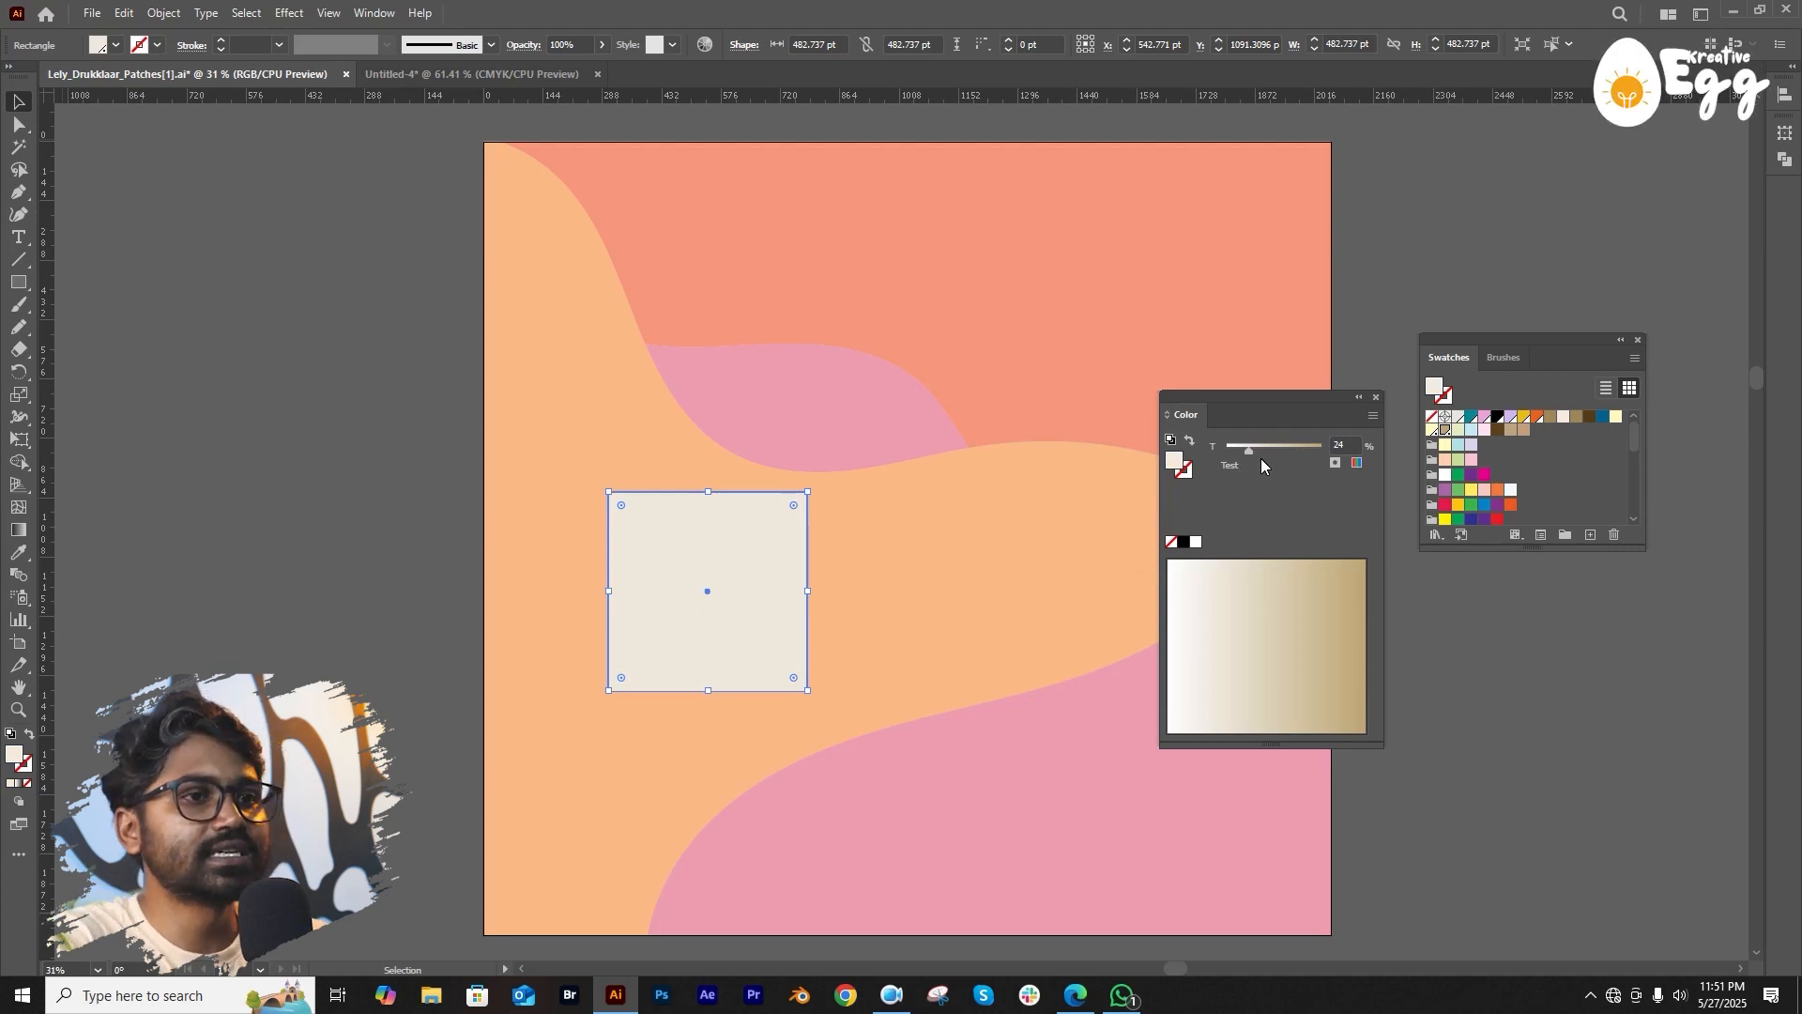
pyautogui.moveTo(1264, 453); pyautogui.dragTo(1325, 450)
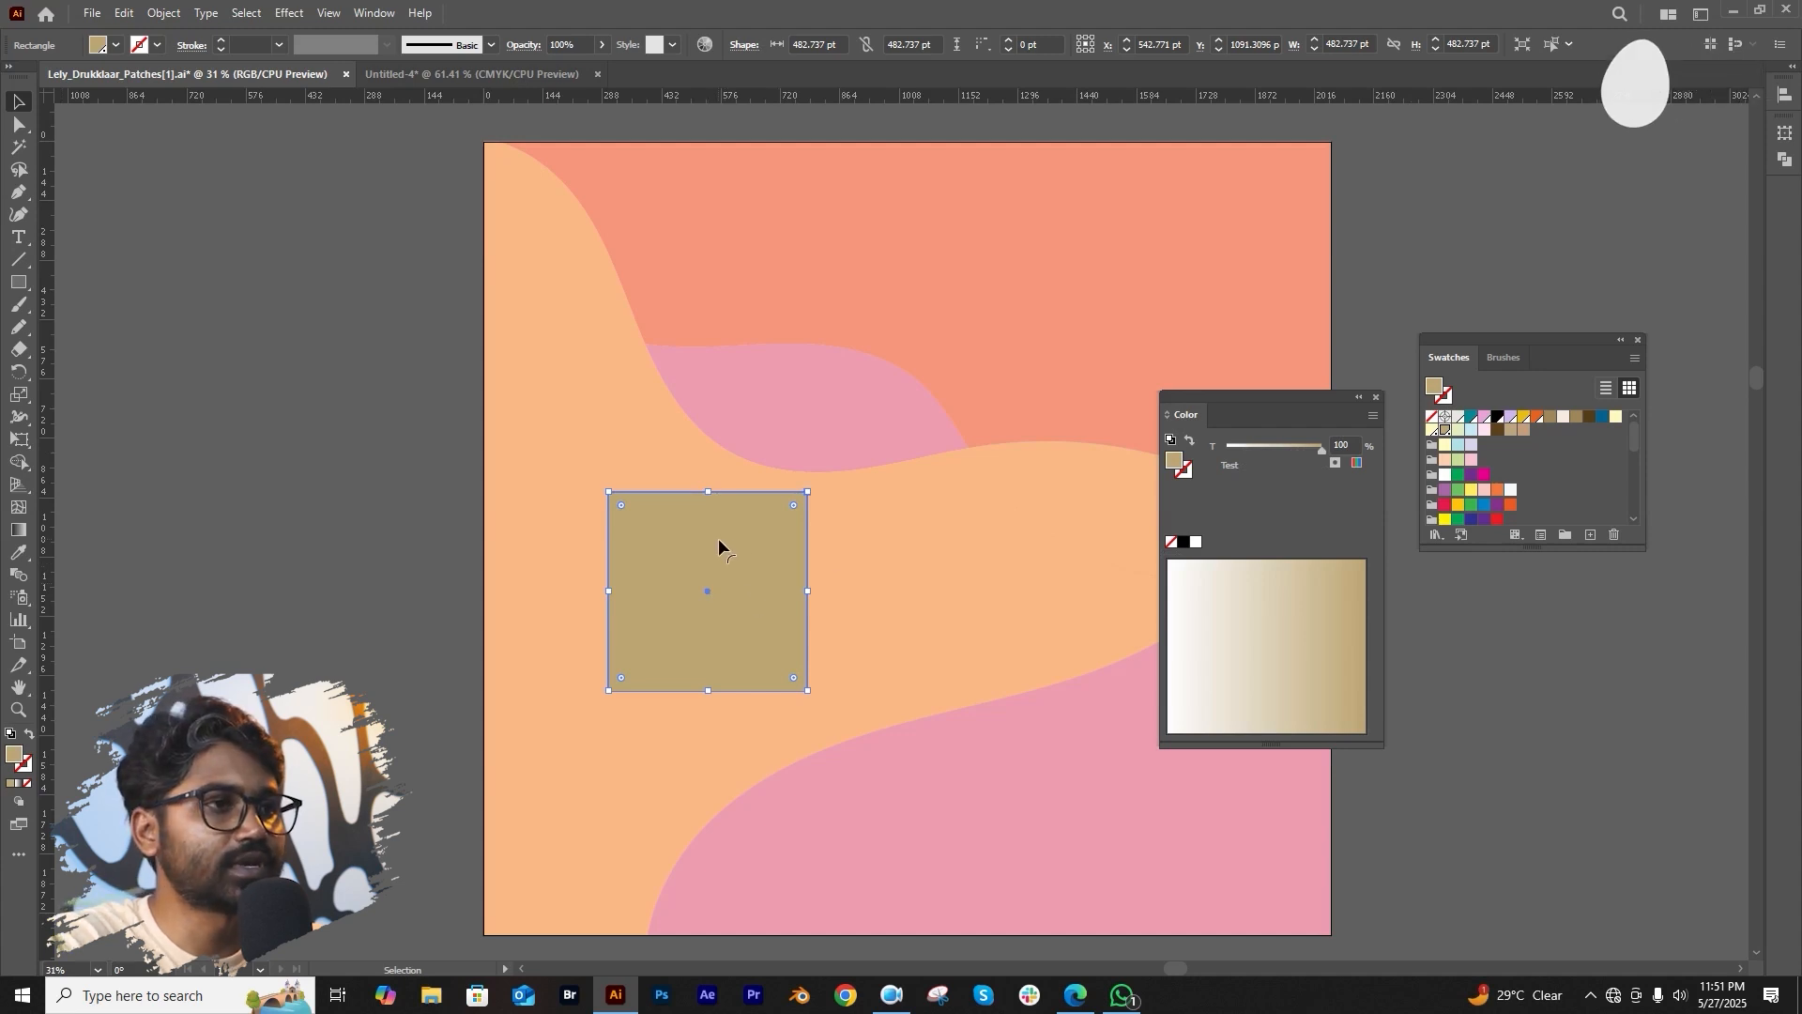
# Move the Test square off the artboard's left side and copy its fill onto the large orange wave with the Eyedropper.
pyautogui.moveTo(718, 543); pyautogui.dragTo(246, 480)
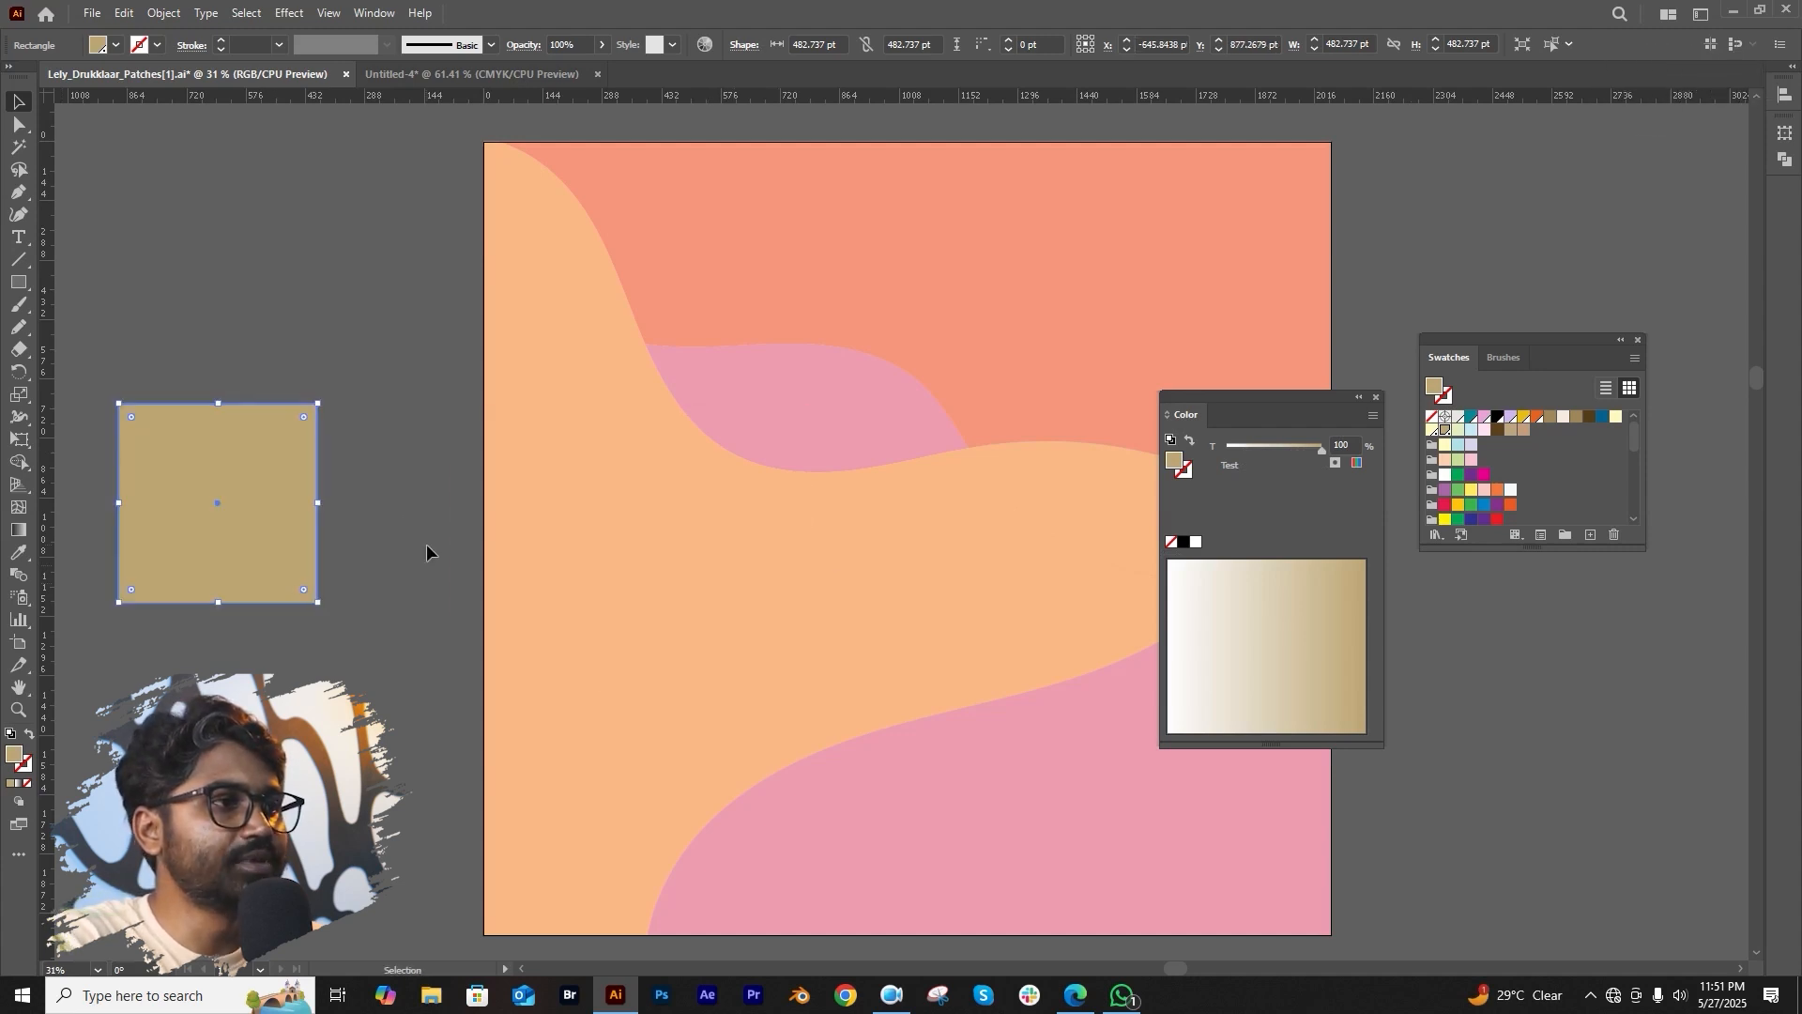
pyautogui.click(426, 544)
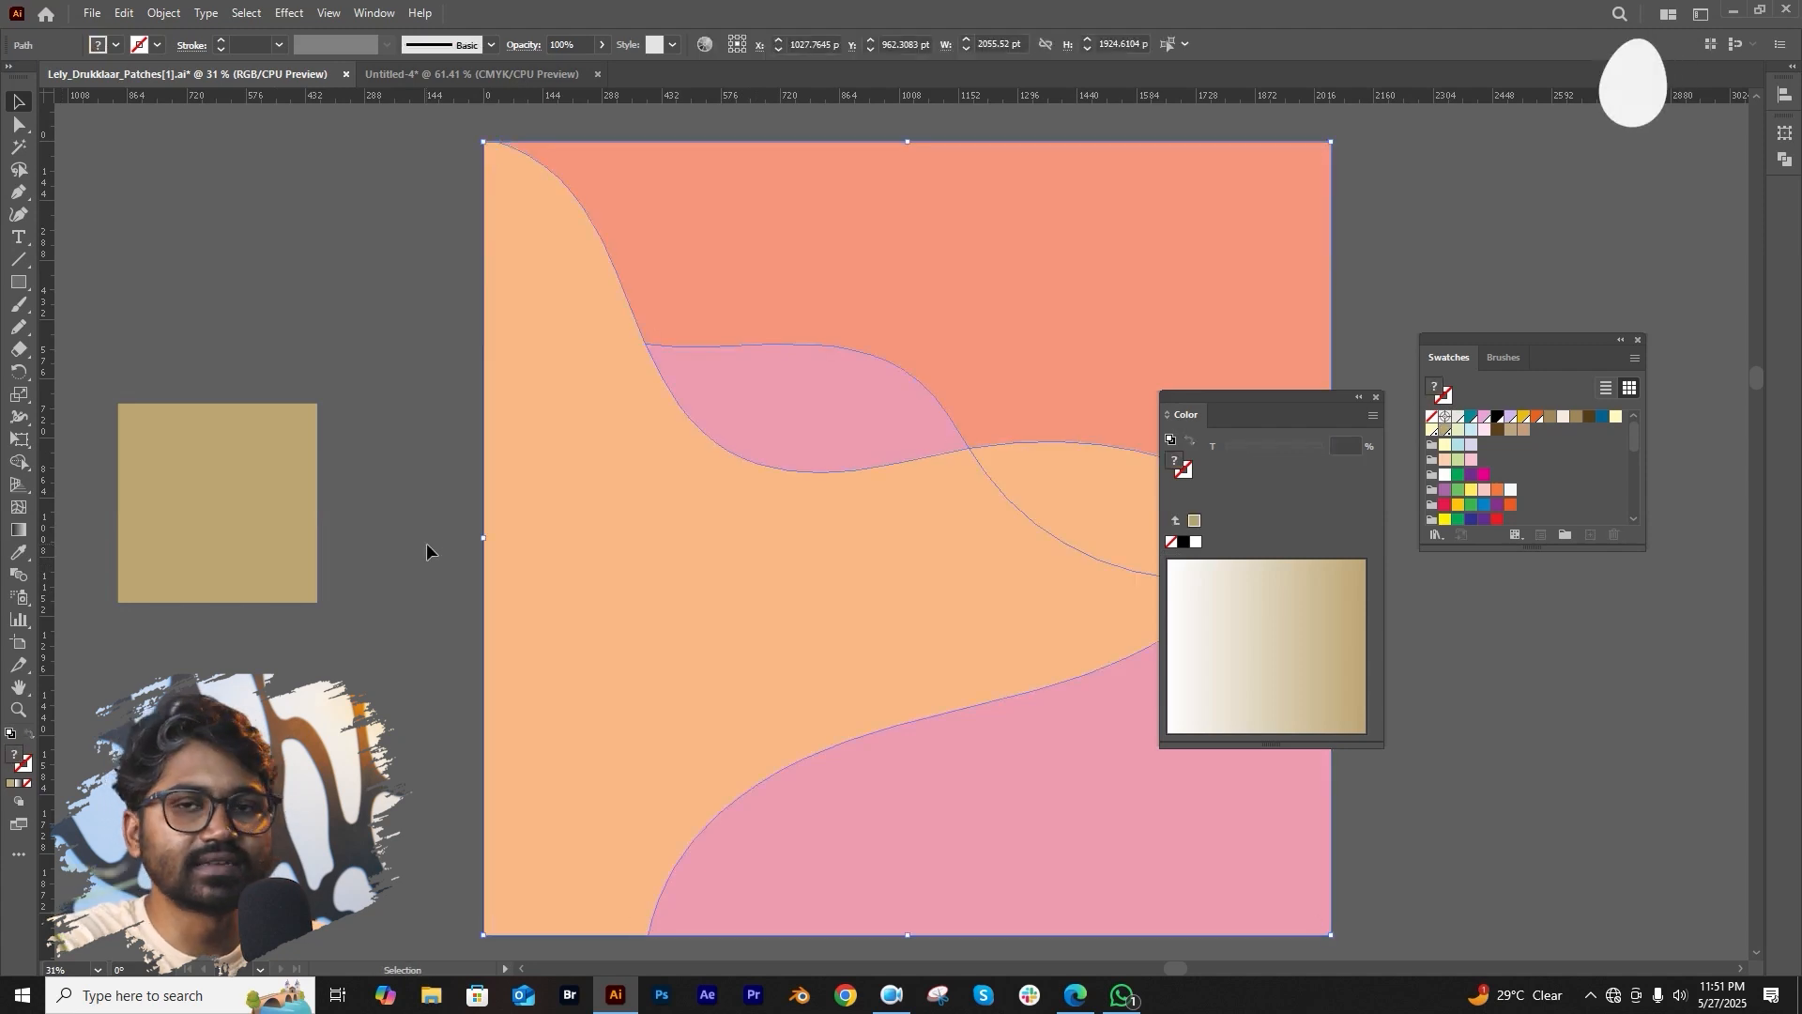
pyautogui.click(642, 512)
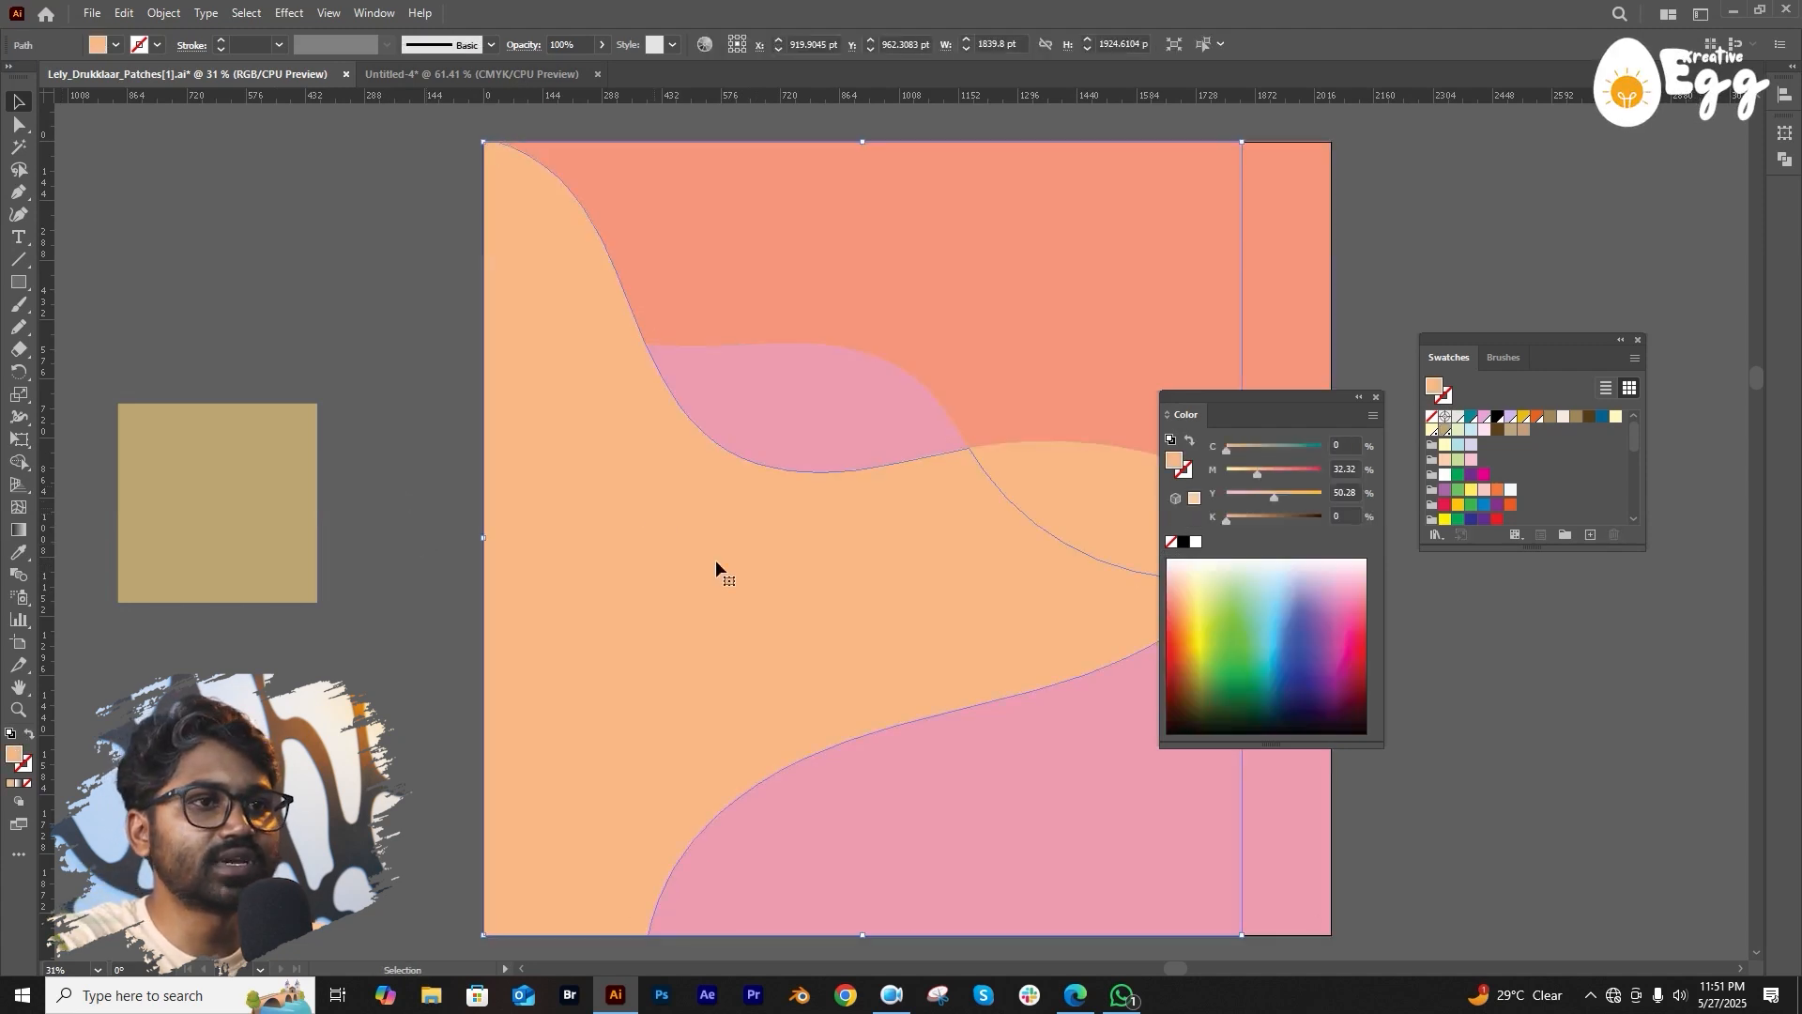
pyautogui.click(18, 552)
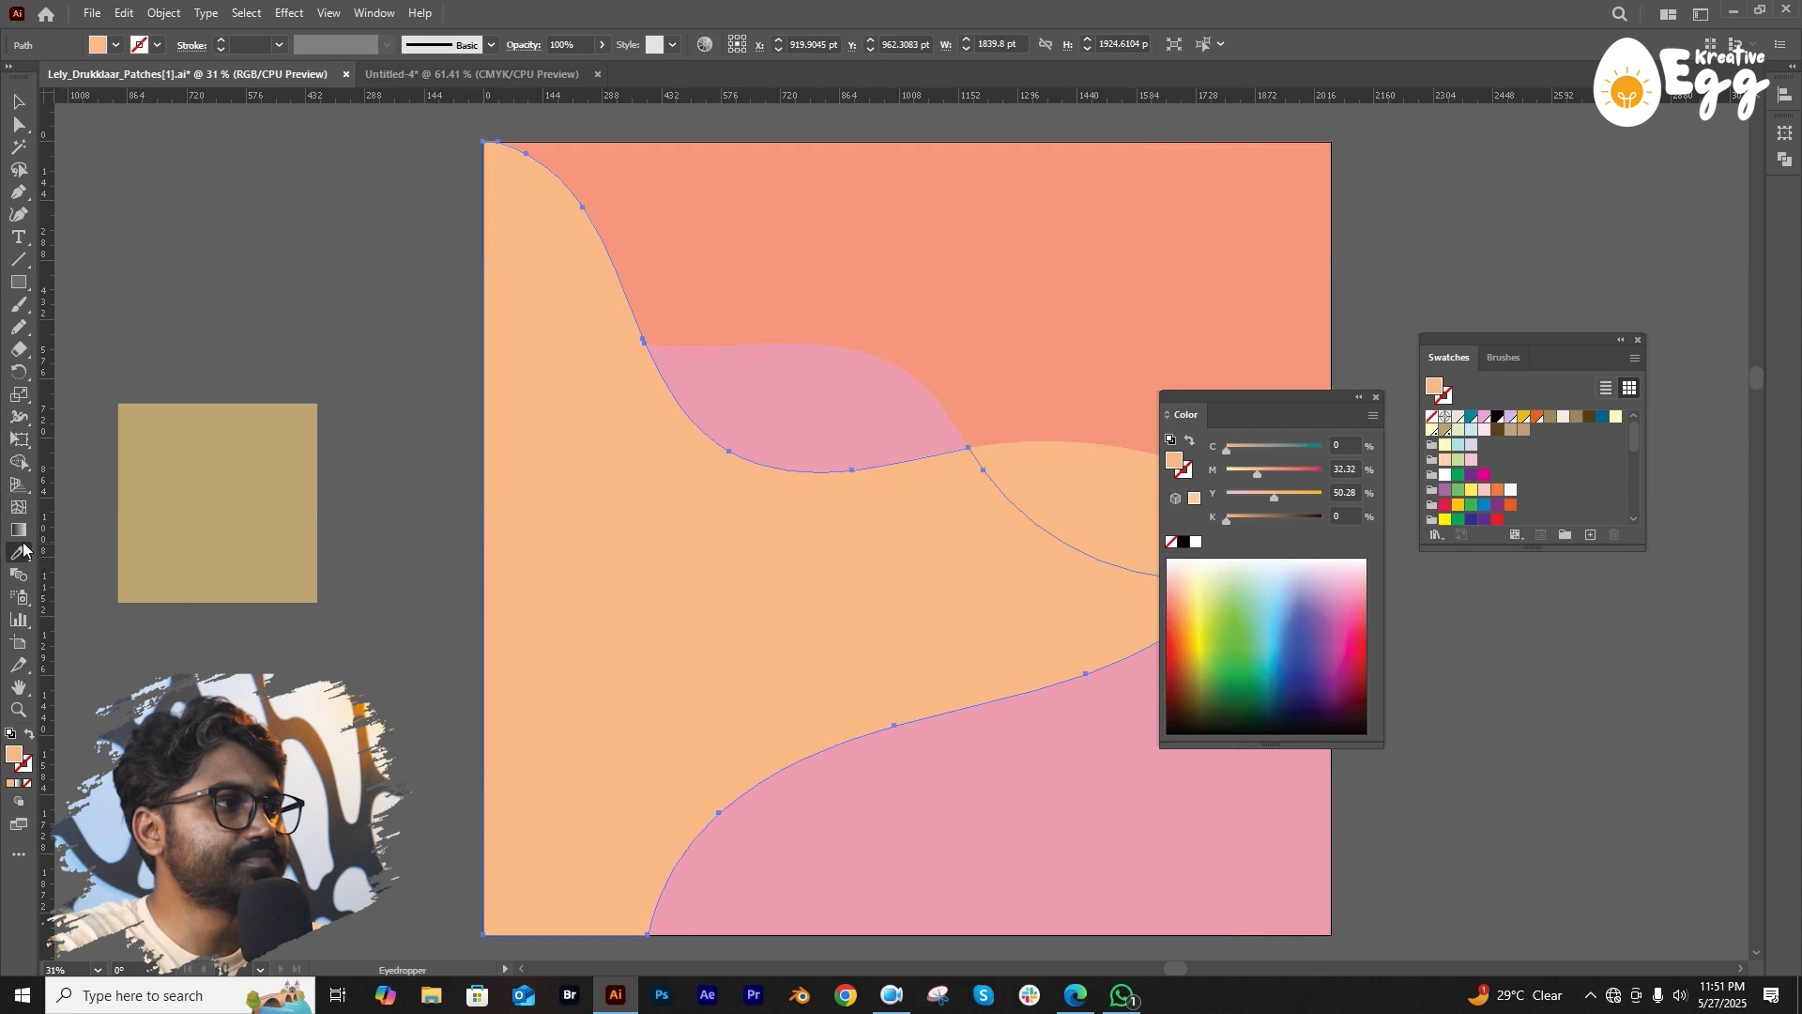
pyautogui.click(234, 515)
pyautogui.press('v')
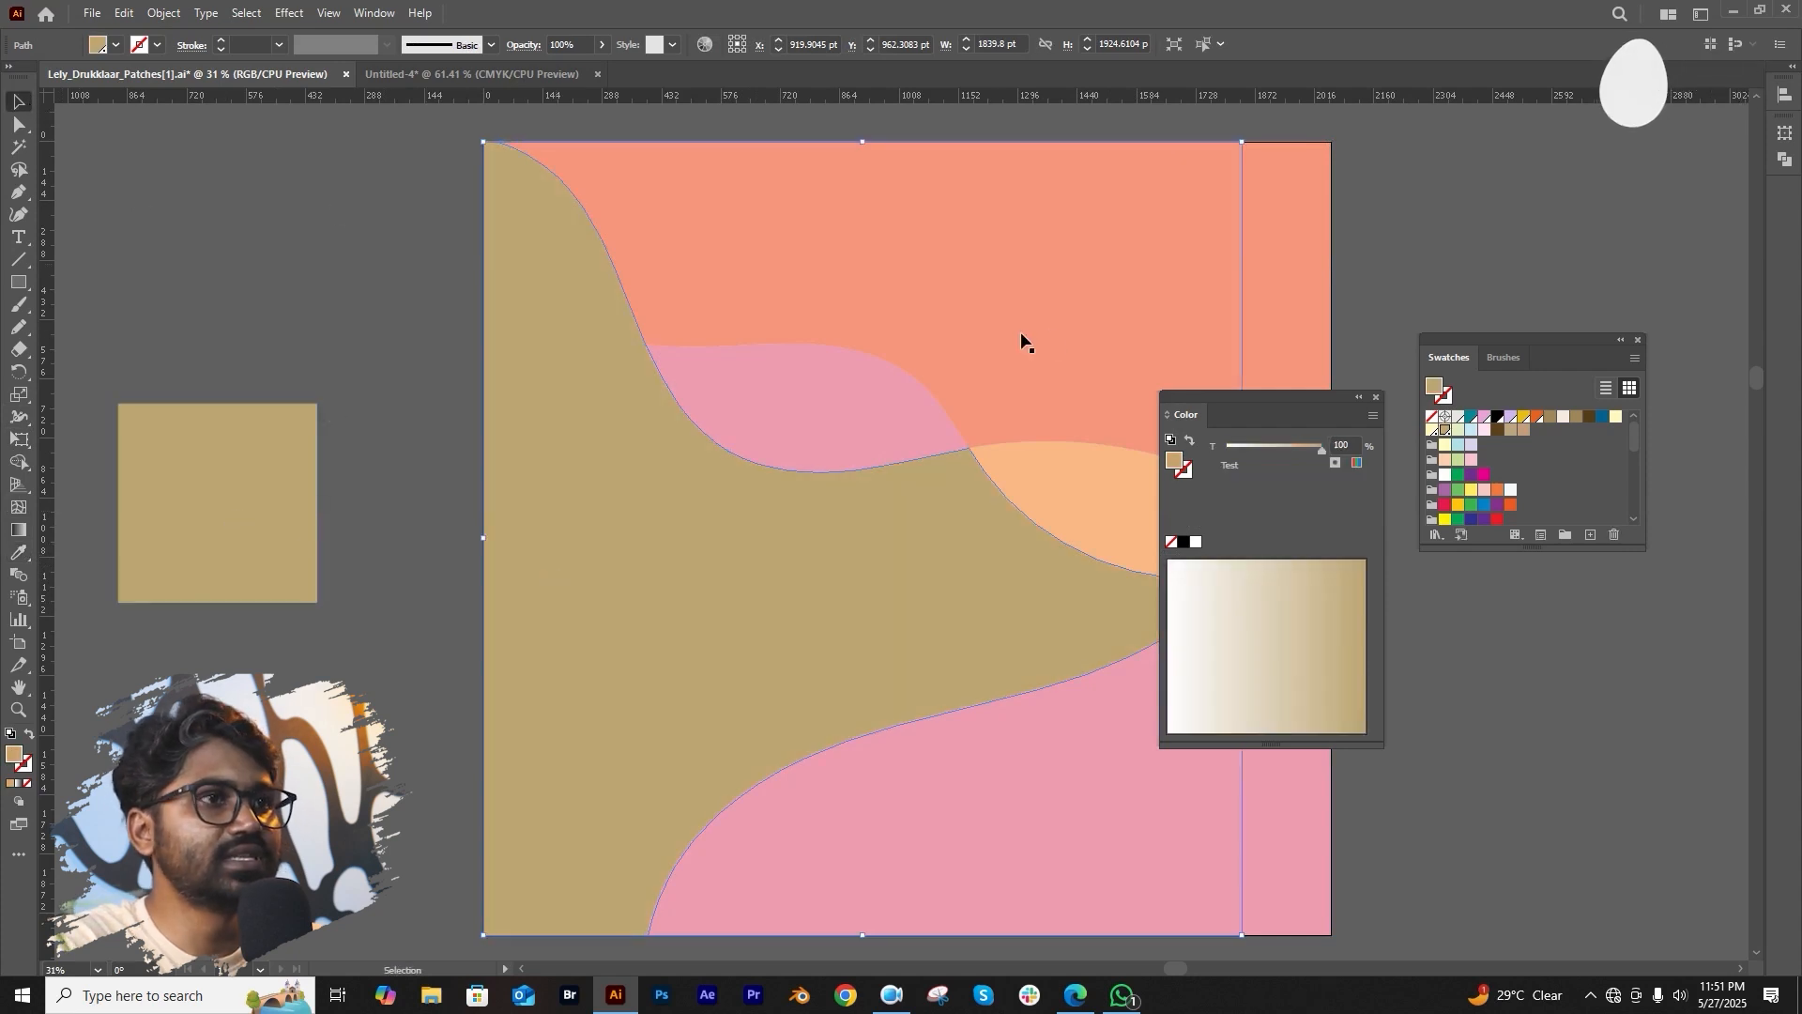
# Copy the Test spot color from the tan wave onto the coral shape across the artboard's top with the Eyedropper.
pyautogui.click(983, 330)
pyautogui.click(19, 552)
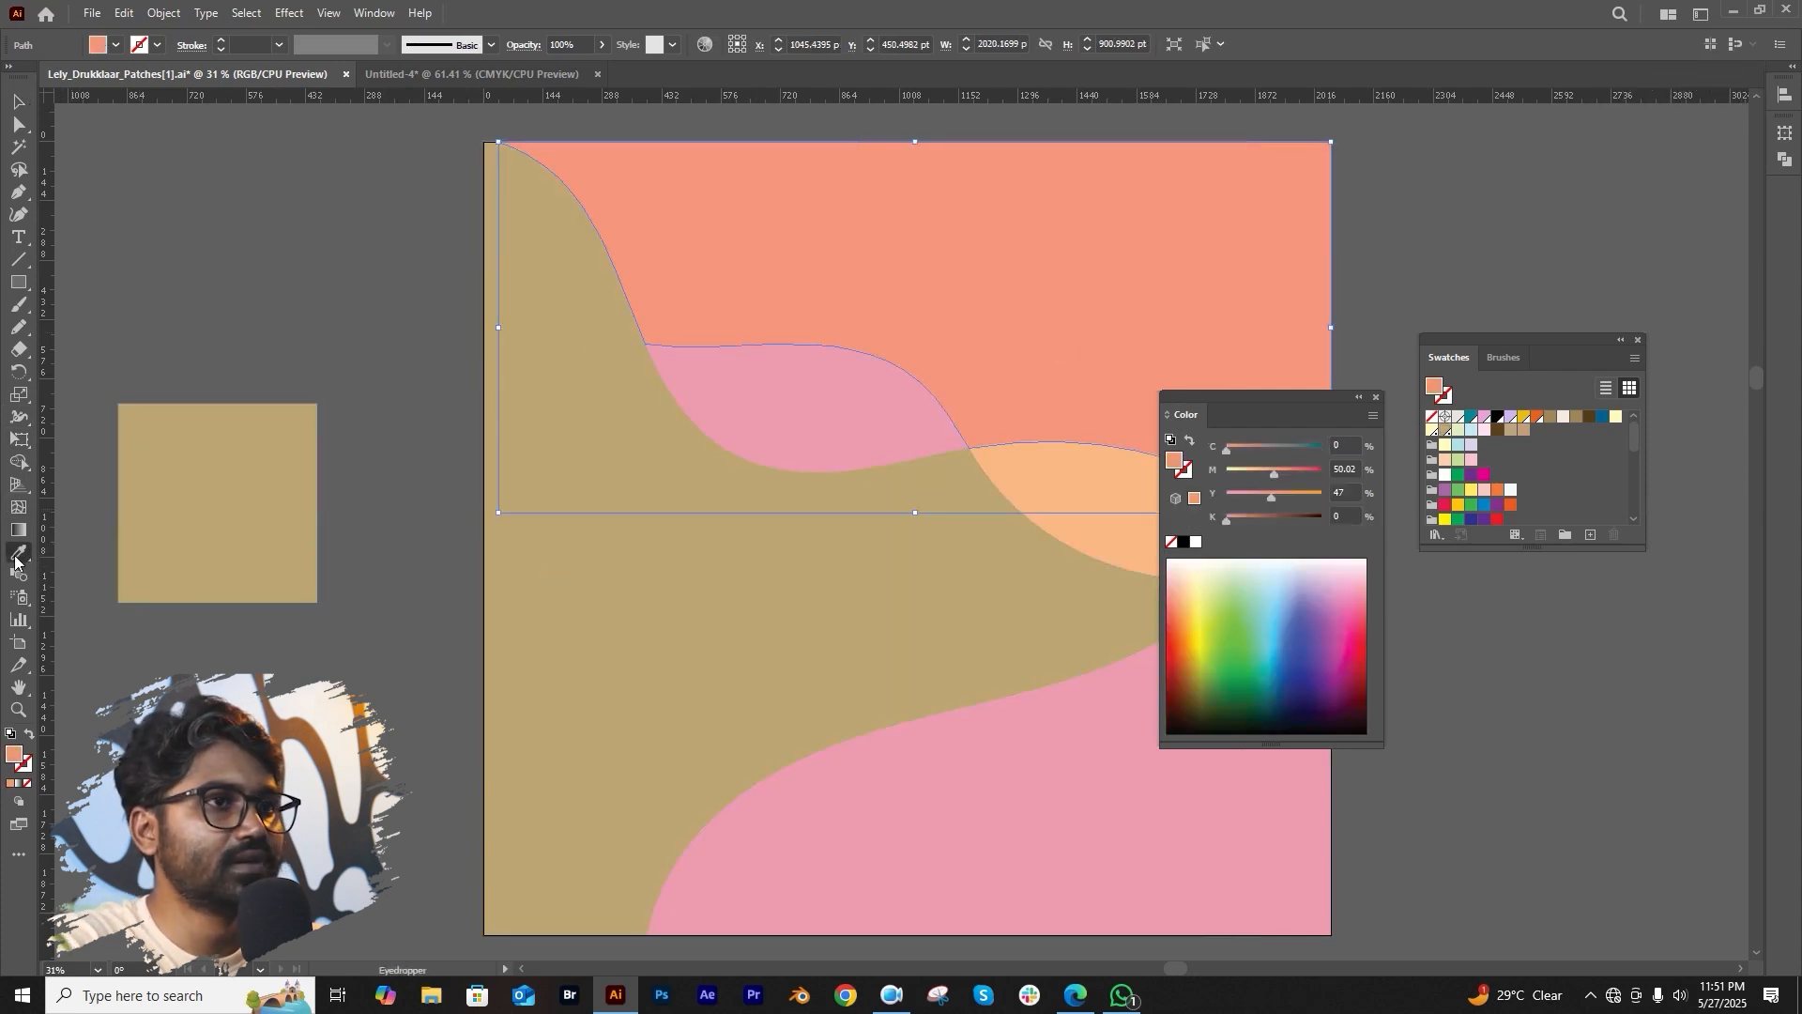
pyautogui.click(816, 544)
pyautogui.click(18, 101)
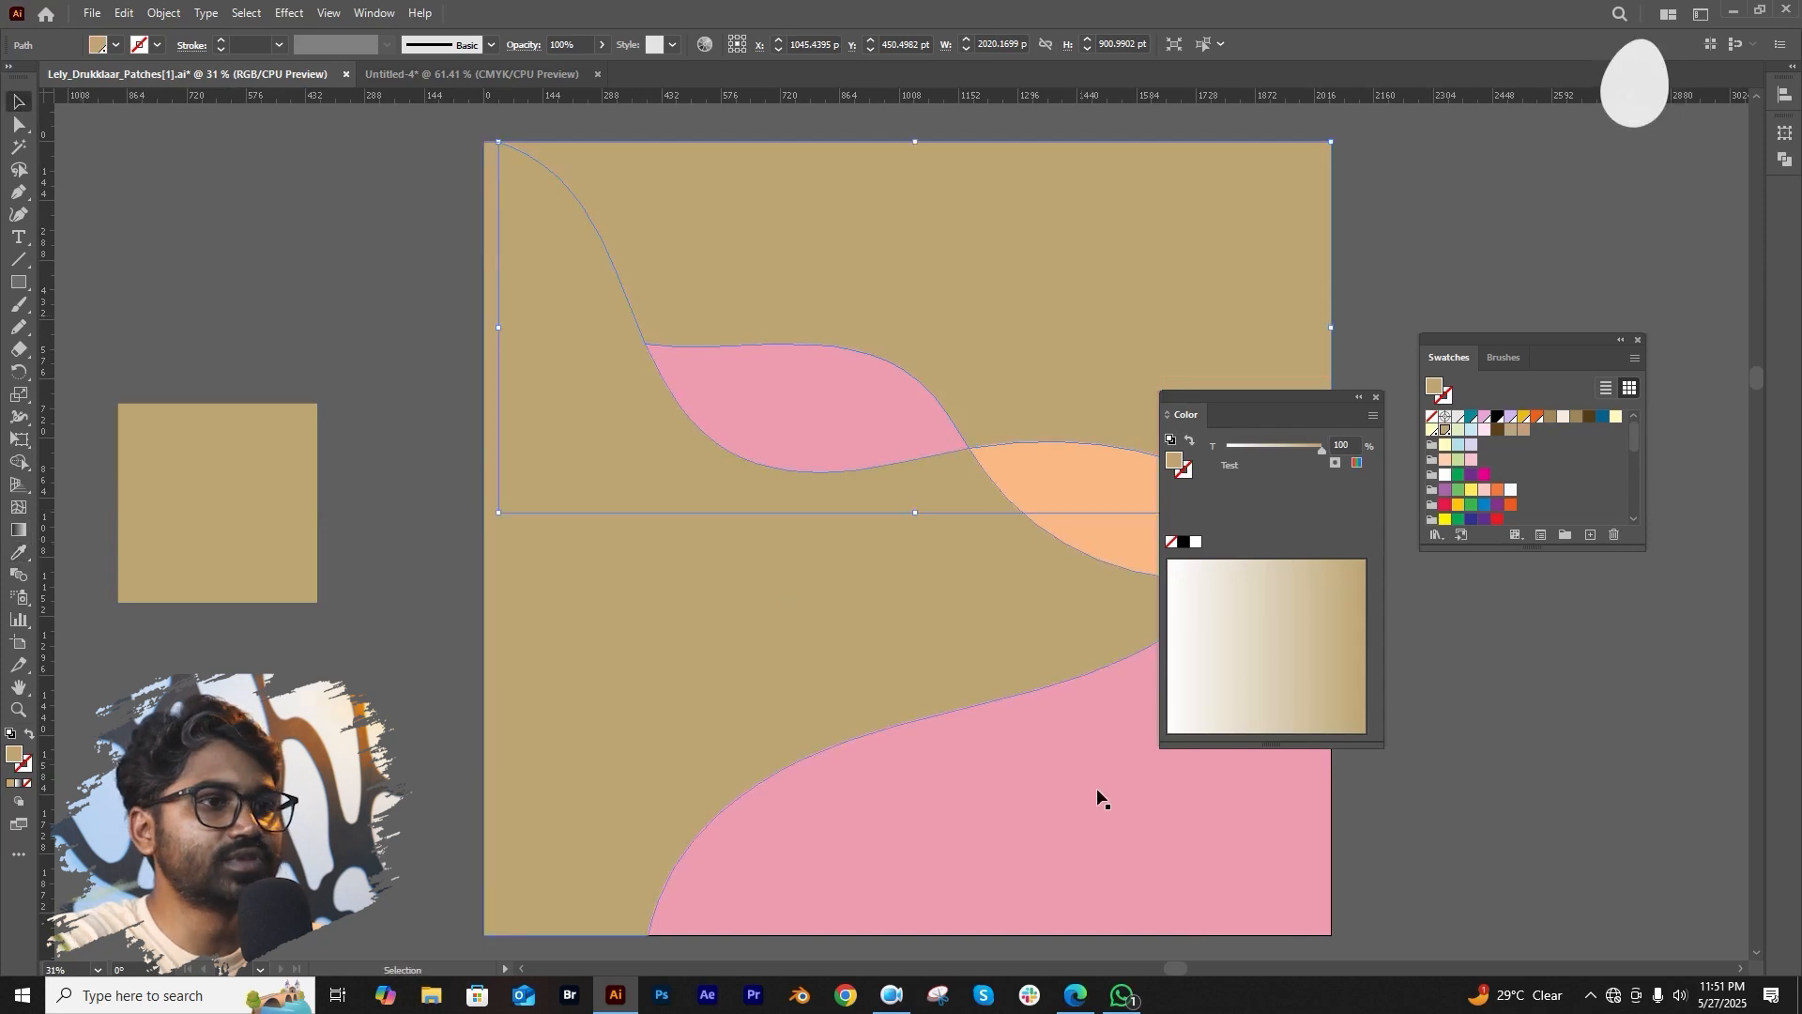
# Copy the square's Test spot color onto the large pink wave and the pink leaf shape with the Eyedropper.
pyautogui.click(926, 748)
pyautogui.click(18, 552)
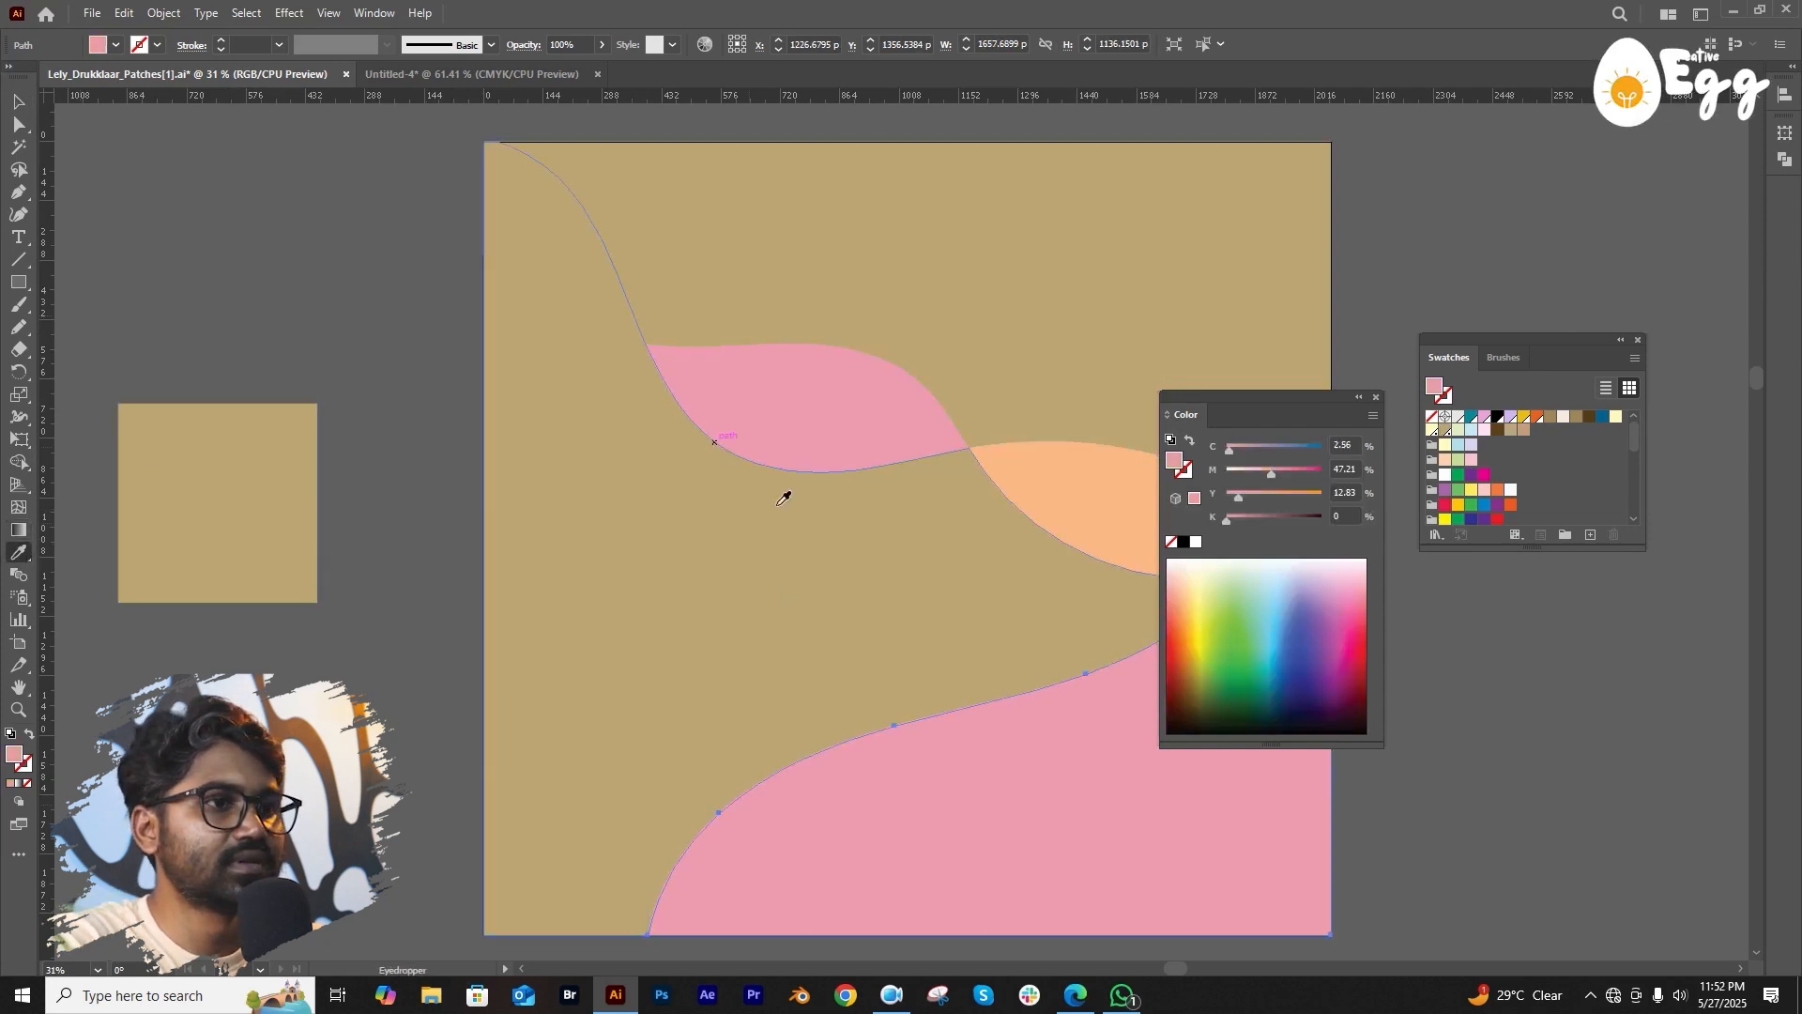
pyautogui.click(134, 523)
pyautogui.click(19, 100)
pyautogui.click(800, 420)
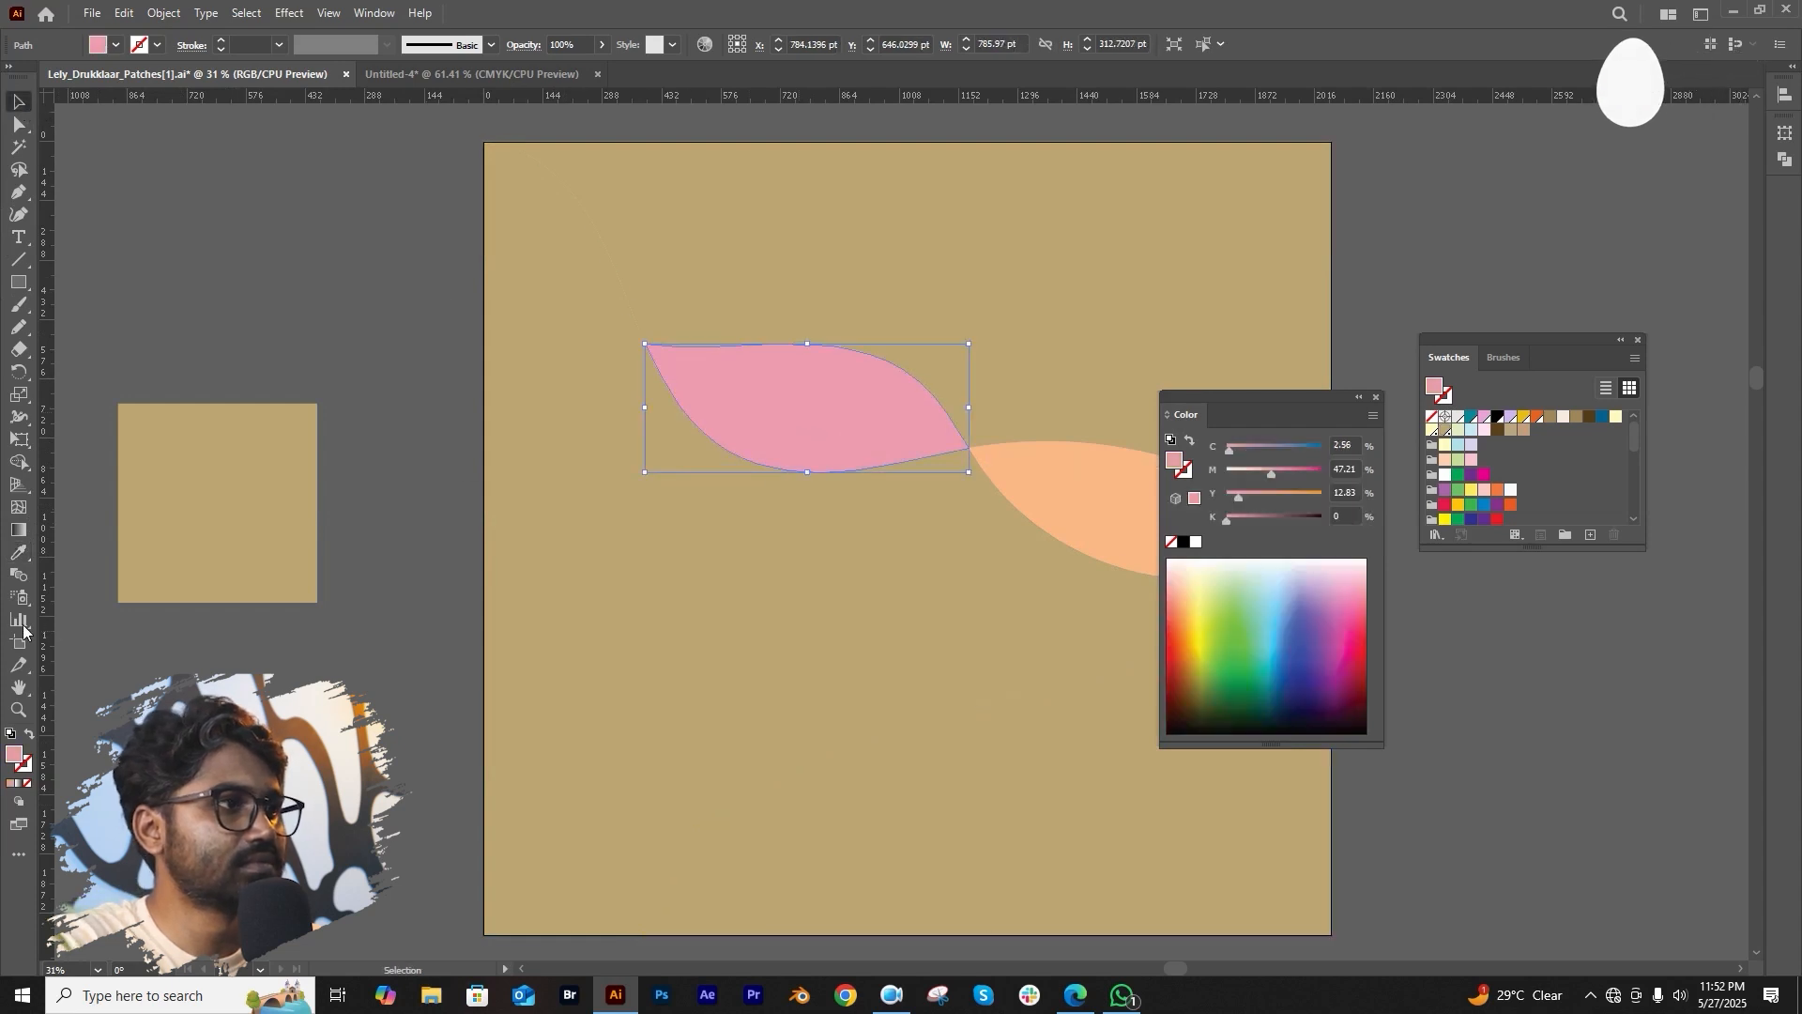
pyautogui.press('i')
pyautogui.click(131, 502)
# Copy the Test spot color onto the orange leaf shape with the Eyedropper, and move the square closer to the artboard.
pyautogui.click(19, 100)
pyautogui.click(1090, 504)
pyautogui.press('i')
pyautogui.click(952, 824)
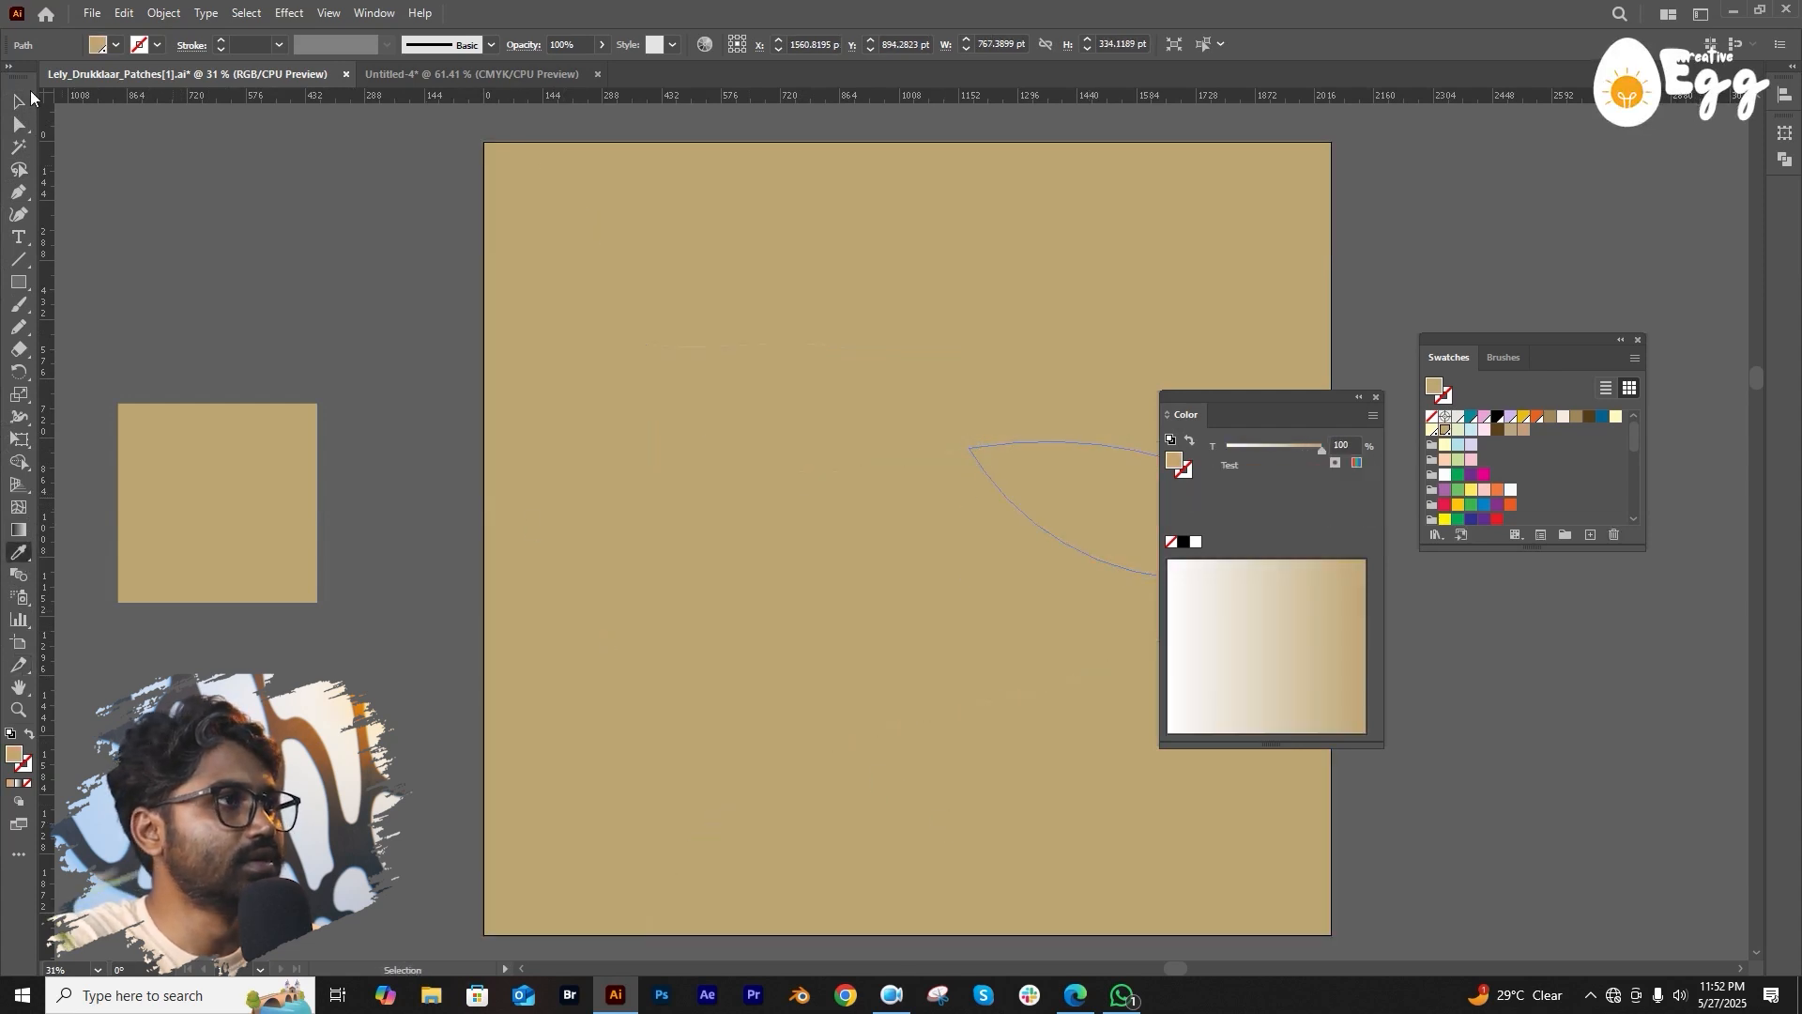
pyautogui.click(19, 100)
pyautogui.click(273, 230)
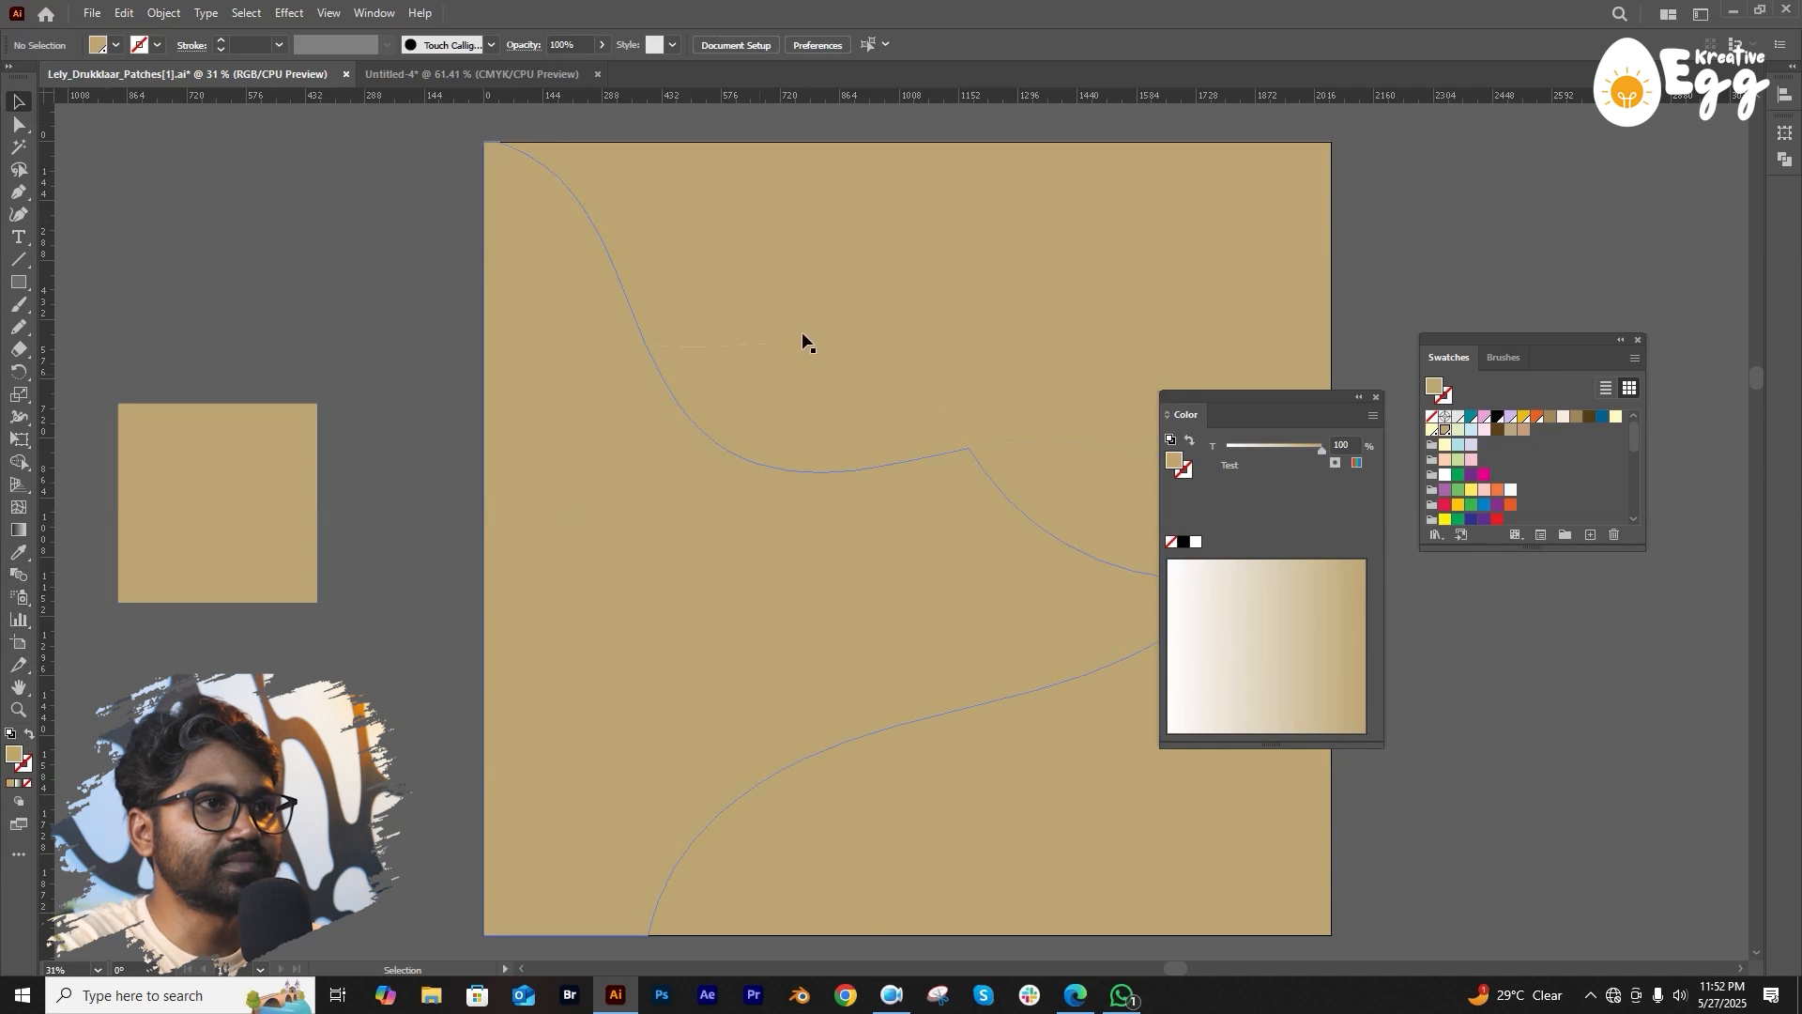
pyautogui.click(907, 290)
pyautogui.moveTo(251, 511); pyautogui.dragTo(386, 501)
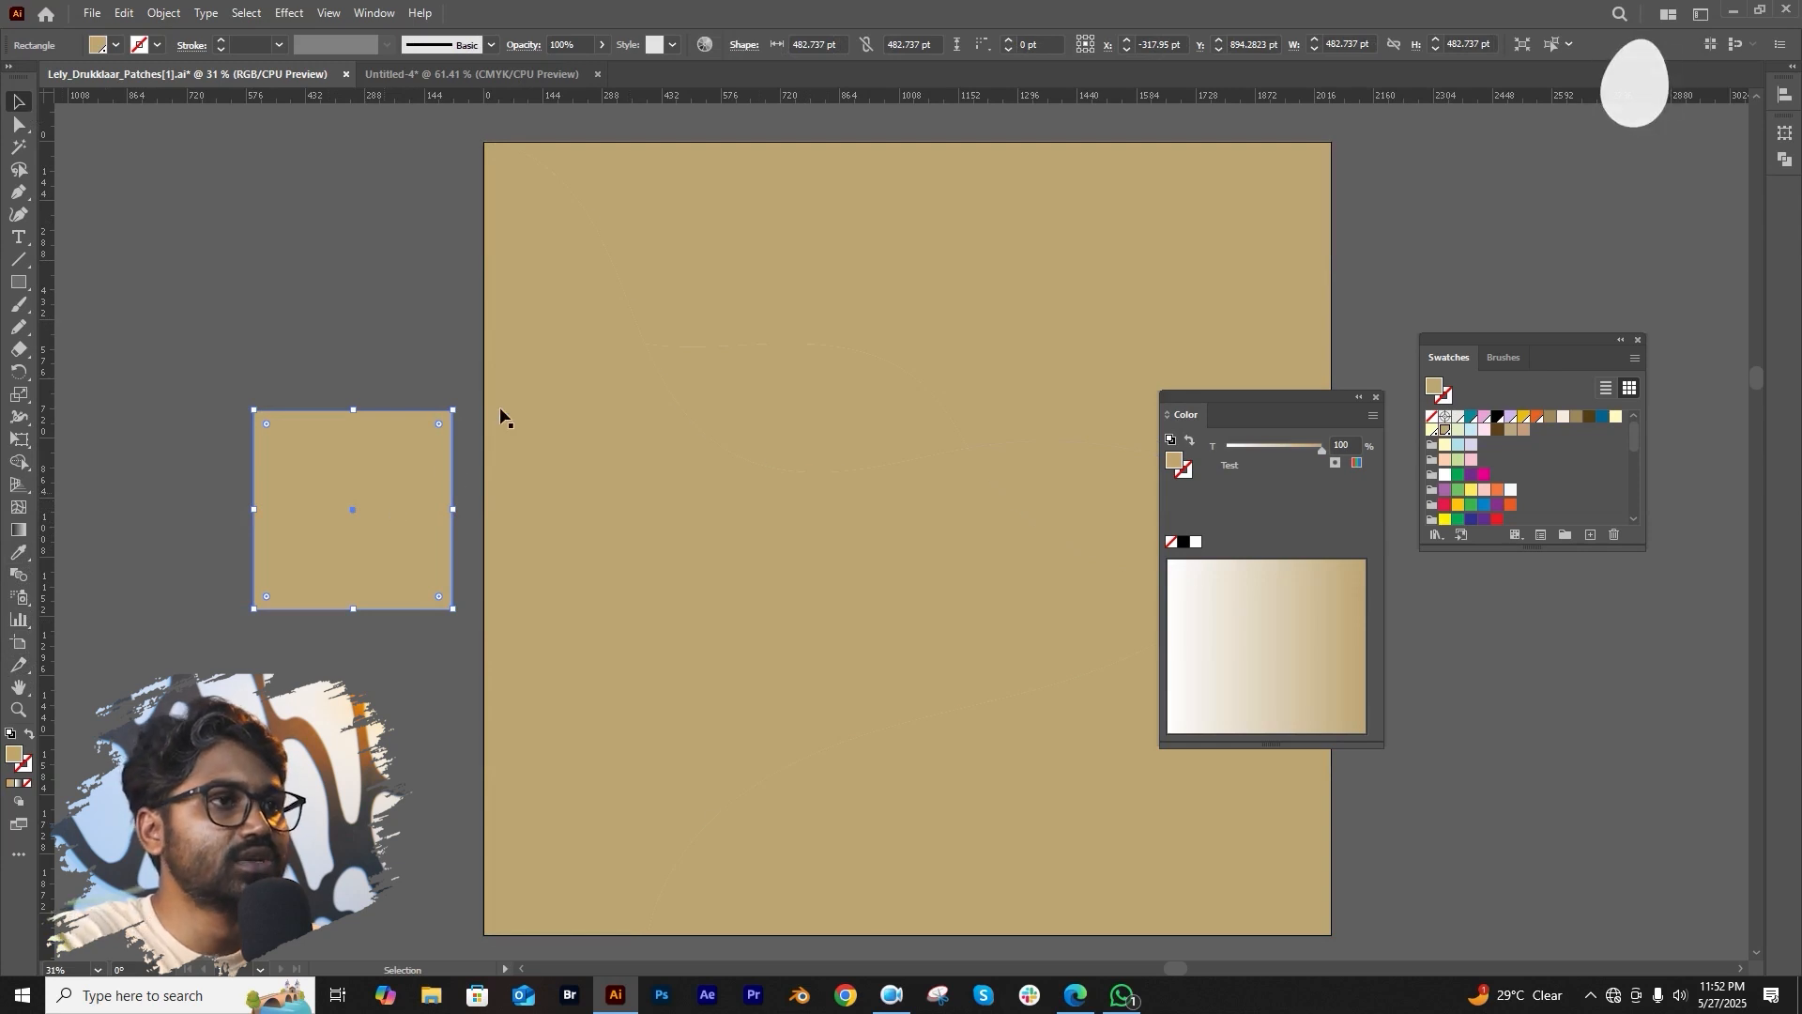
# Lower the Test tint of the left leaf shape and the artboard's upper shape, and set the large wave's tint to 42%.
pyautogui.click(812, 413)
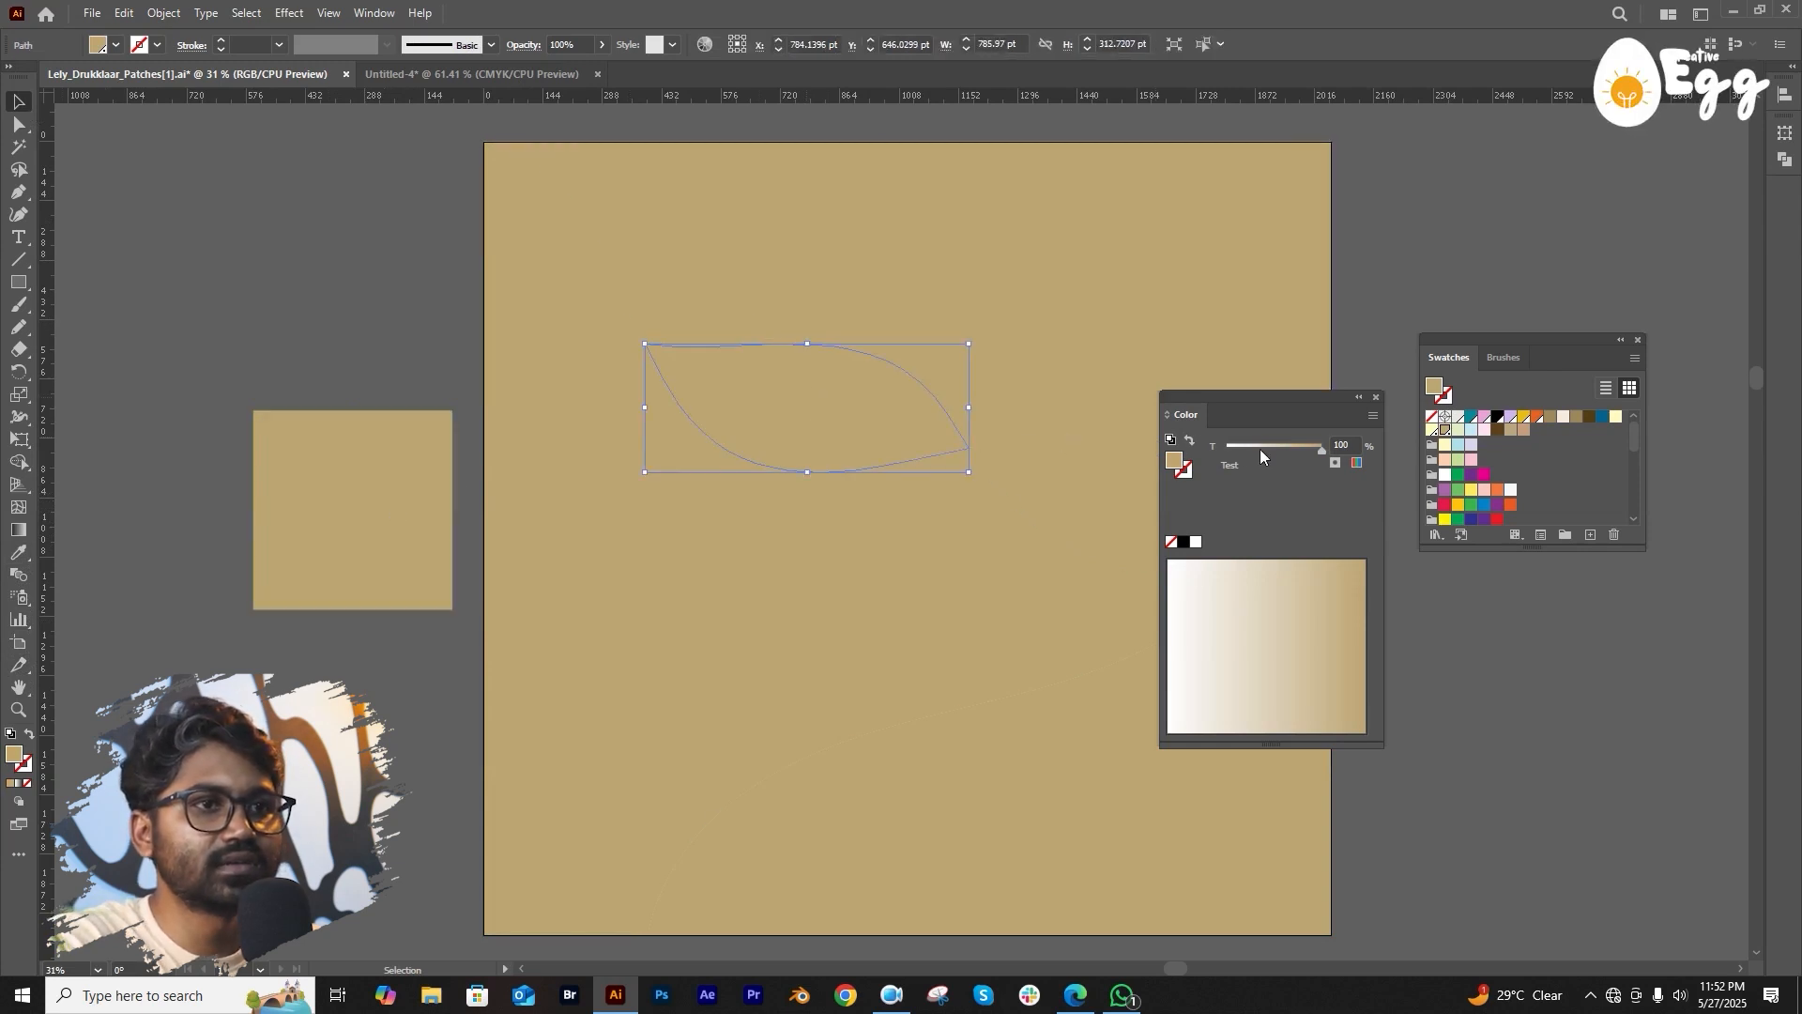
pyautogui.click(1260, 447)
pyautogui.click(992, 321)
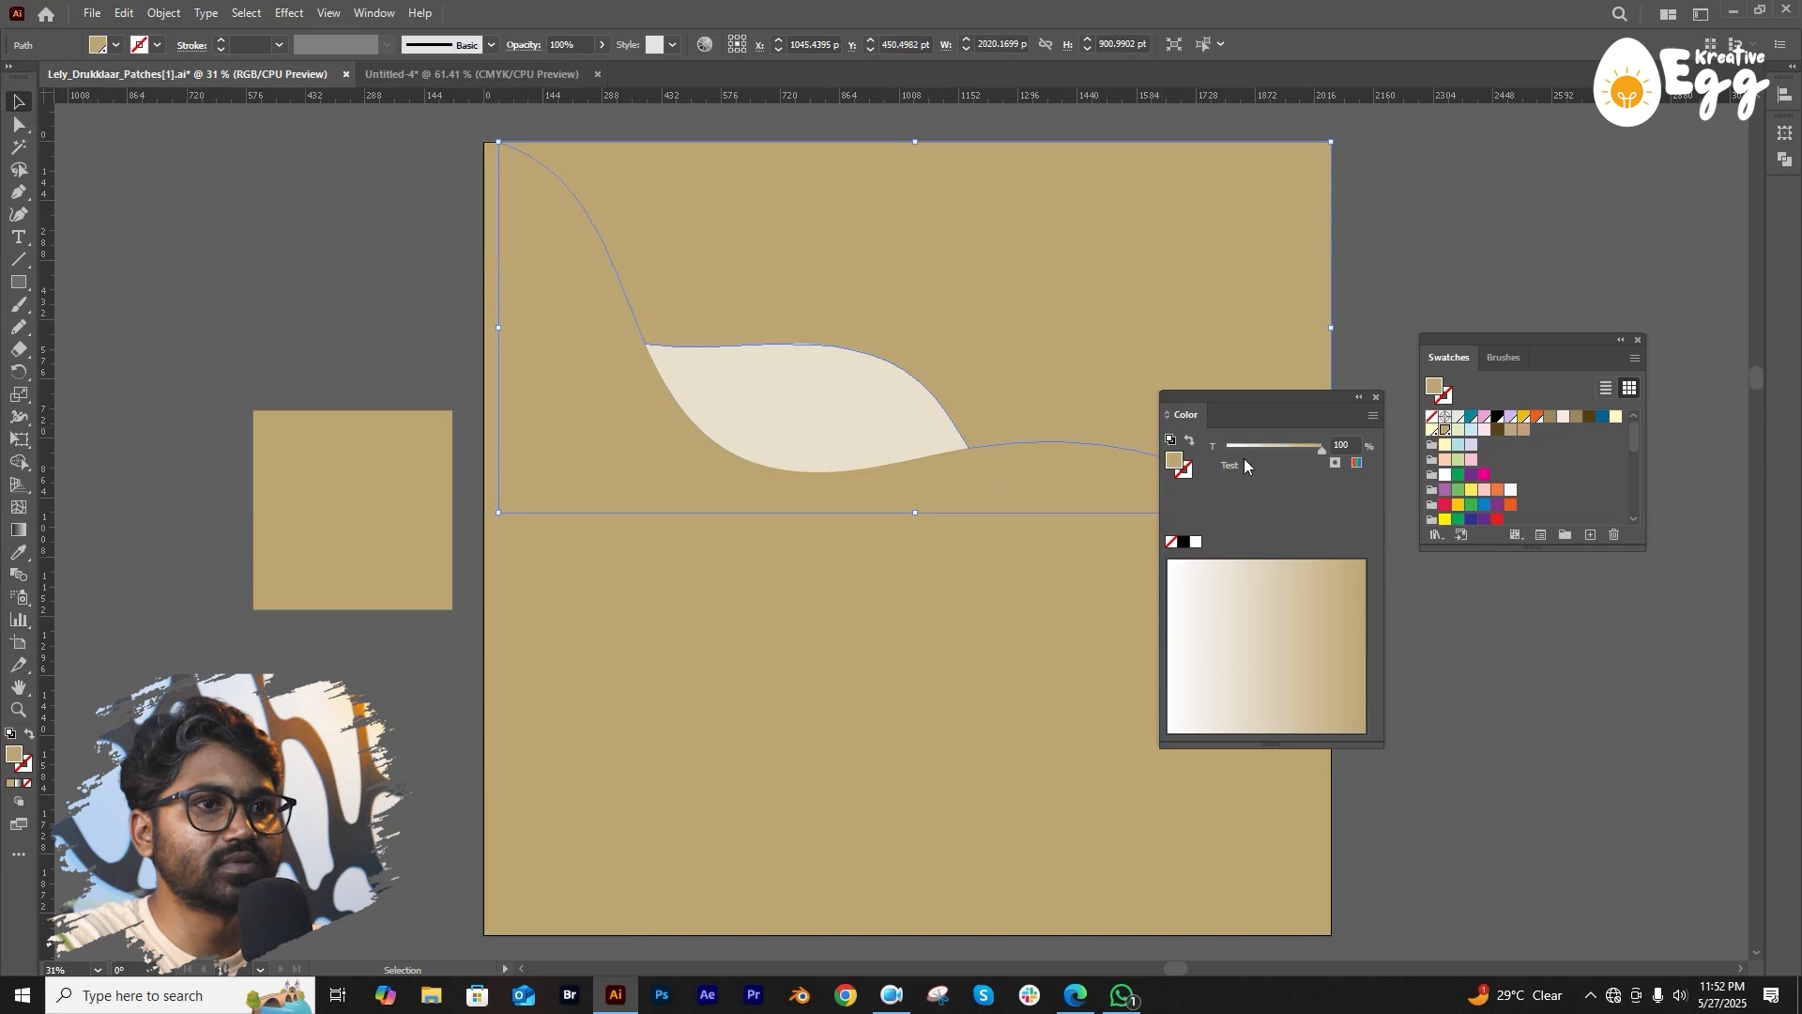
pyautogui.moveTo(1312, 452); pyautogui.dragTo(1271, 448)
pyautogui.click(759, 521)
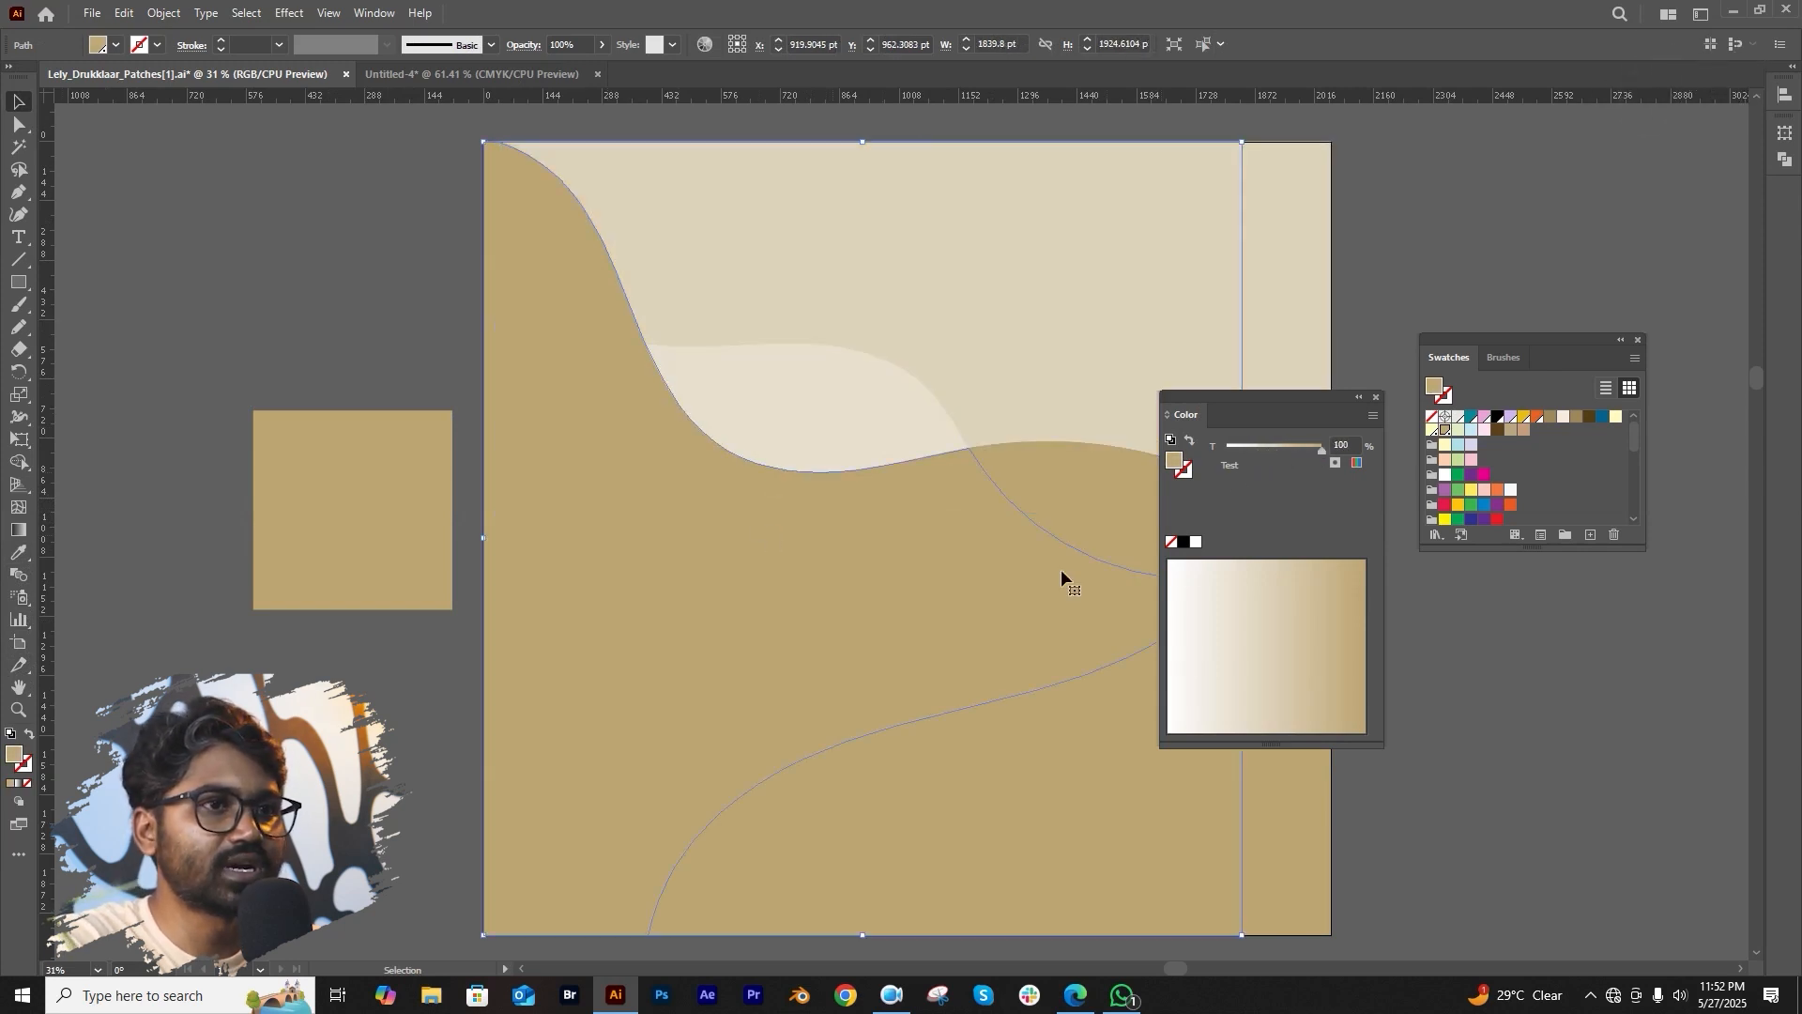
pyautogui.moveTo(1316, 449); pyautogui.dragTo(1256, 458)
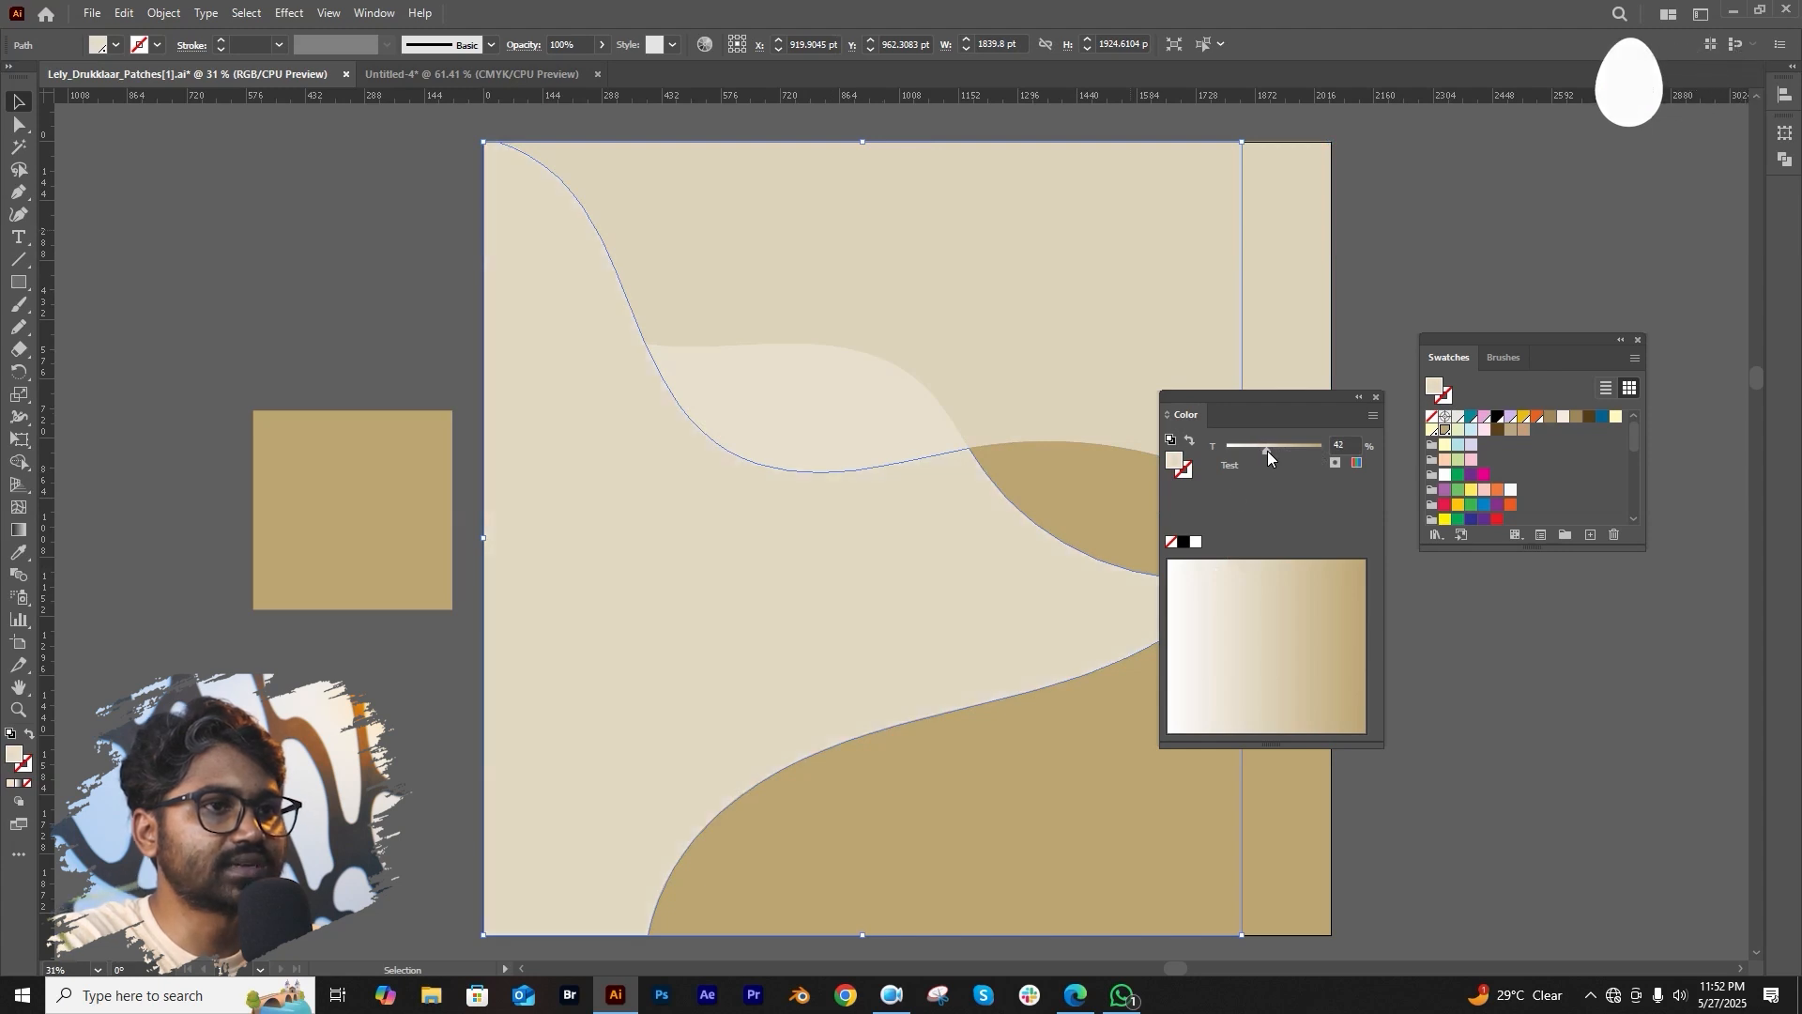
# Lower the Test tint of the wave in the artboard's lower right, and set the right leaf shape's tint to 55%.
pyautogui.click(1062, 757)
pyautogui.moveTo(1297, 450)
pyautogui.mouseDown()
pyautogui.moveTo(1316, 453)
pyautogui.moveTo(1282, 451)
pyautogui.mouseUp()
pyautogui.click(1126, 511)
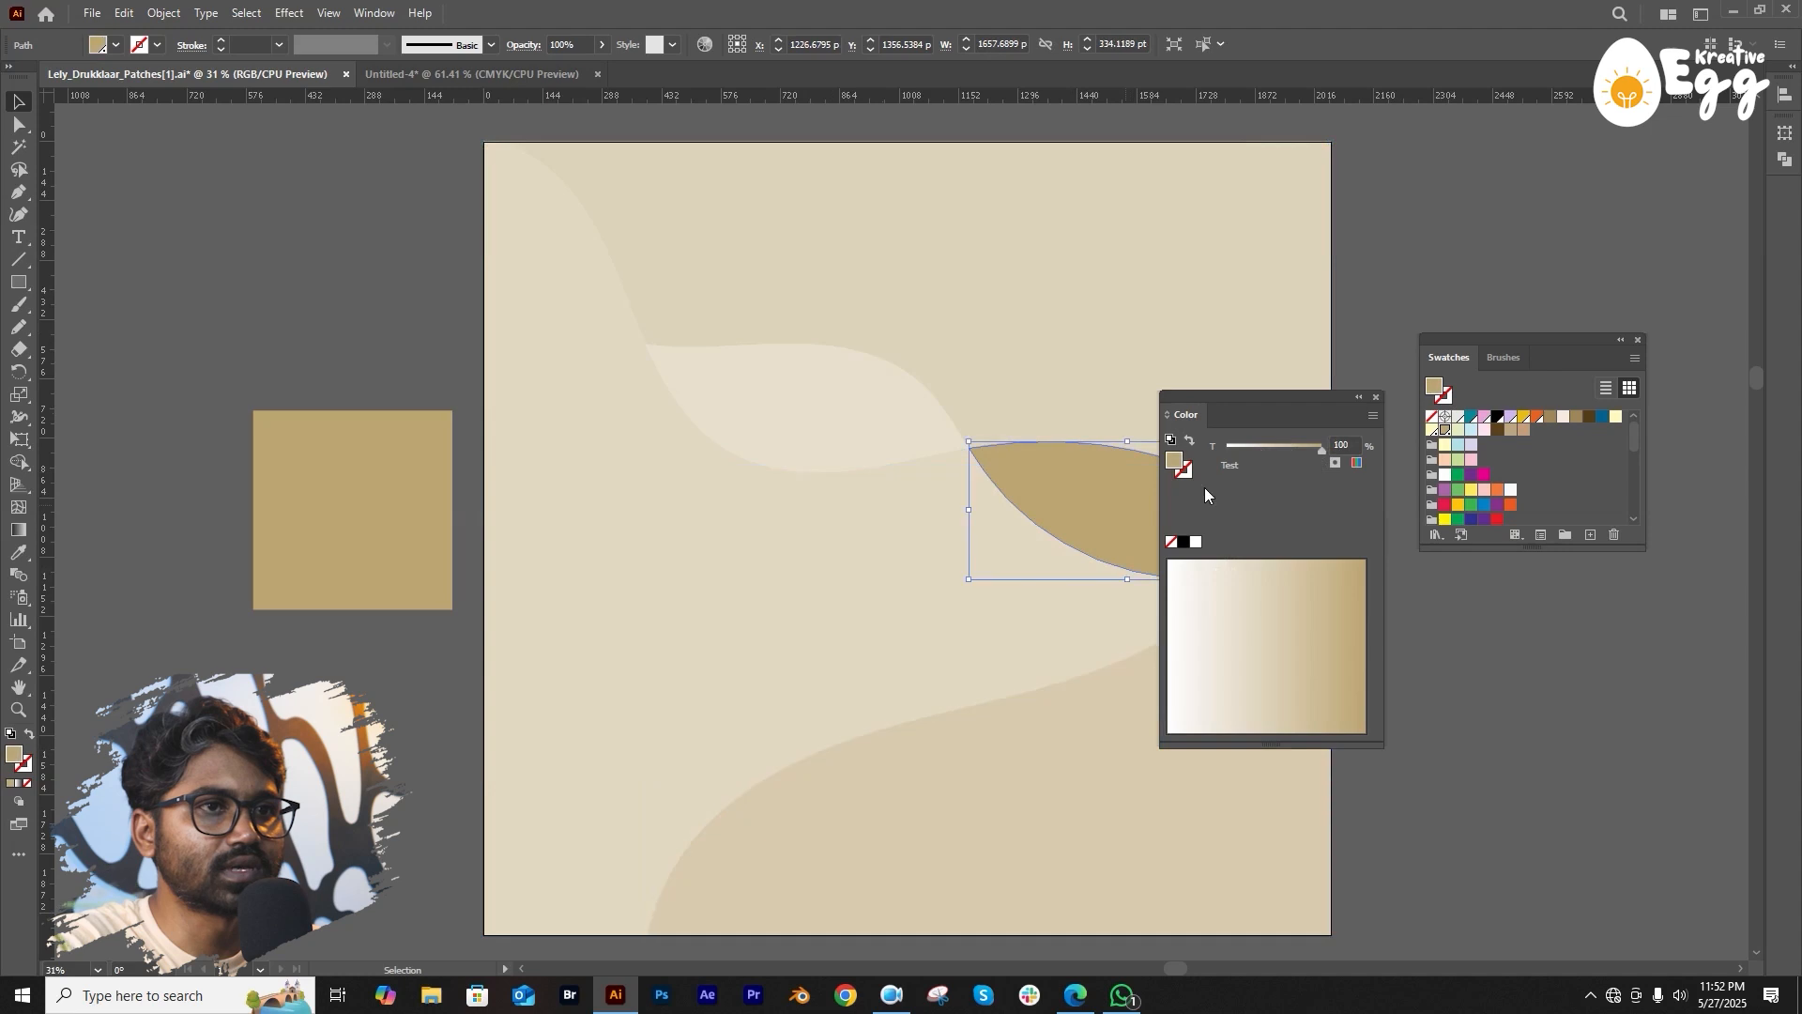
pyautogui.click(1281, 447)
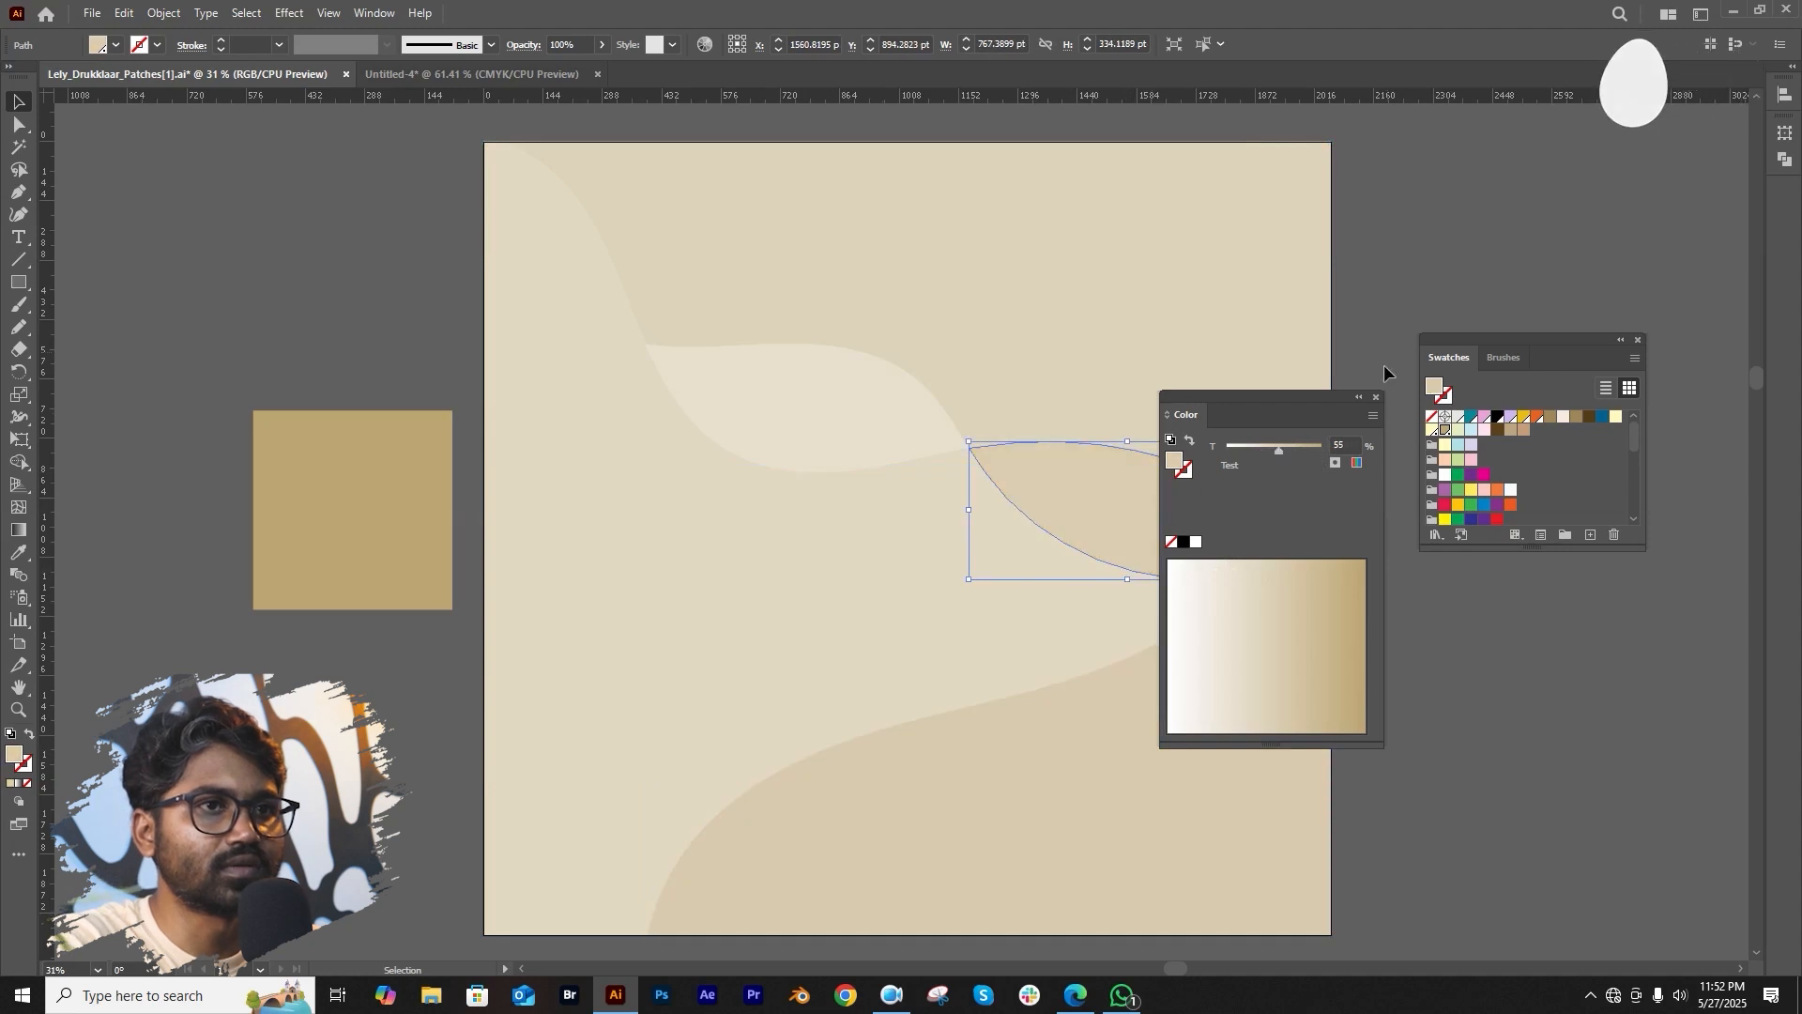
# Move the Color panel off the artboard, and place the Test square enlarged over the artboard's center.
pyautogui.moveTo(1343, 399); pyautogui.dragTo(1567, 439)
pyautogui.click(1411, 335)
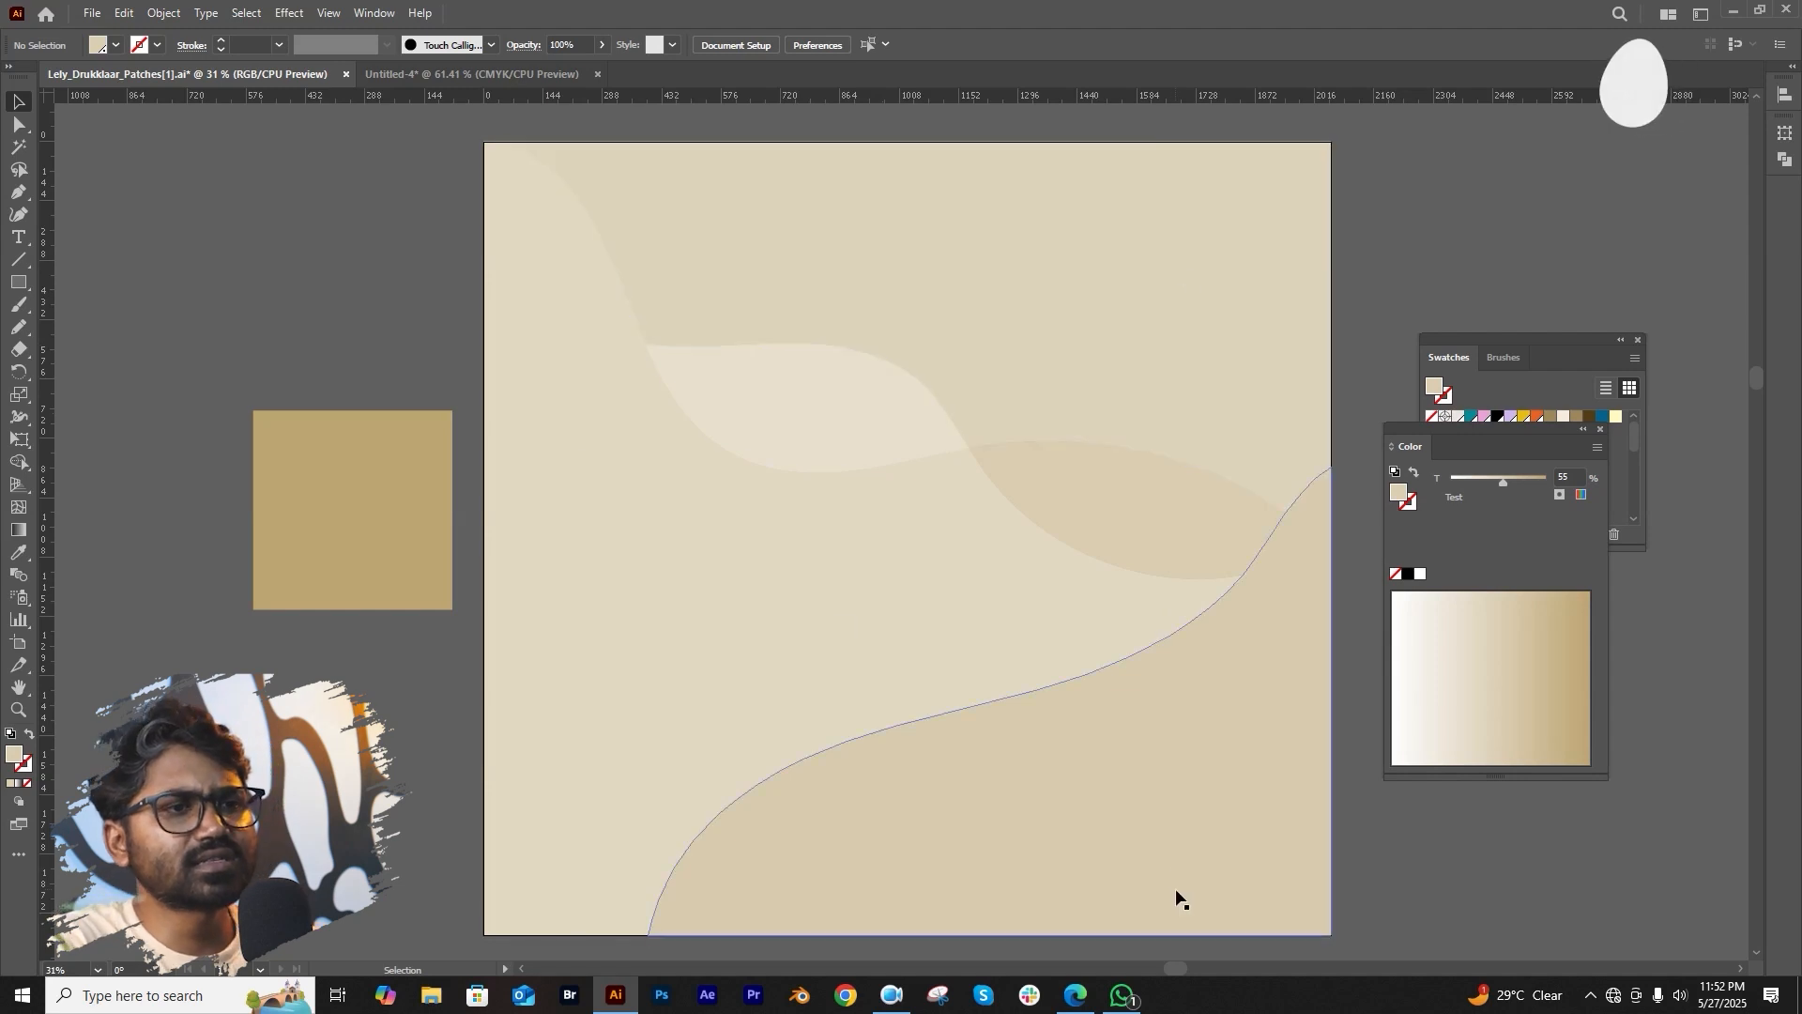
pyautogui.moveTo(368, 568); pyautogui.dragTo(1096, 692)
pyautogui.click(1496, 246)
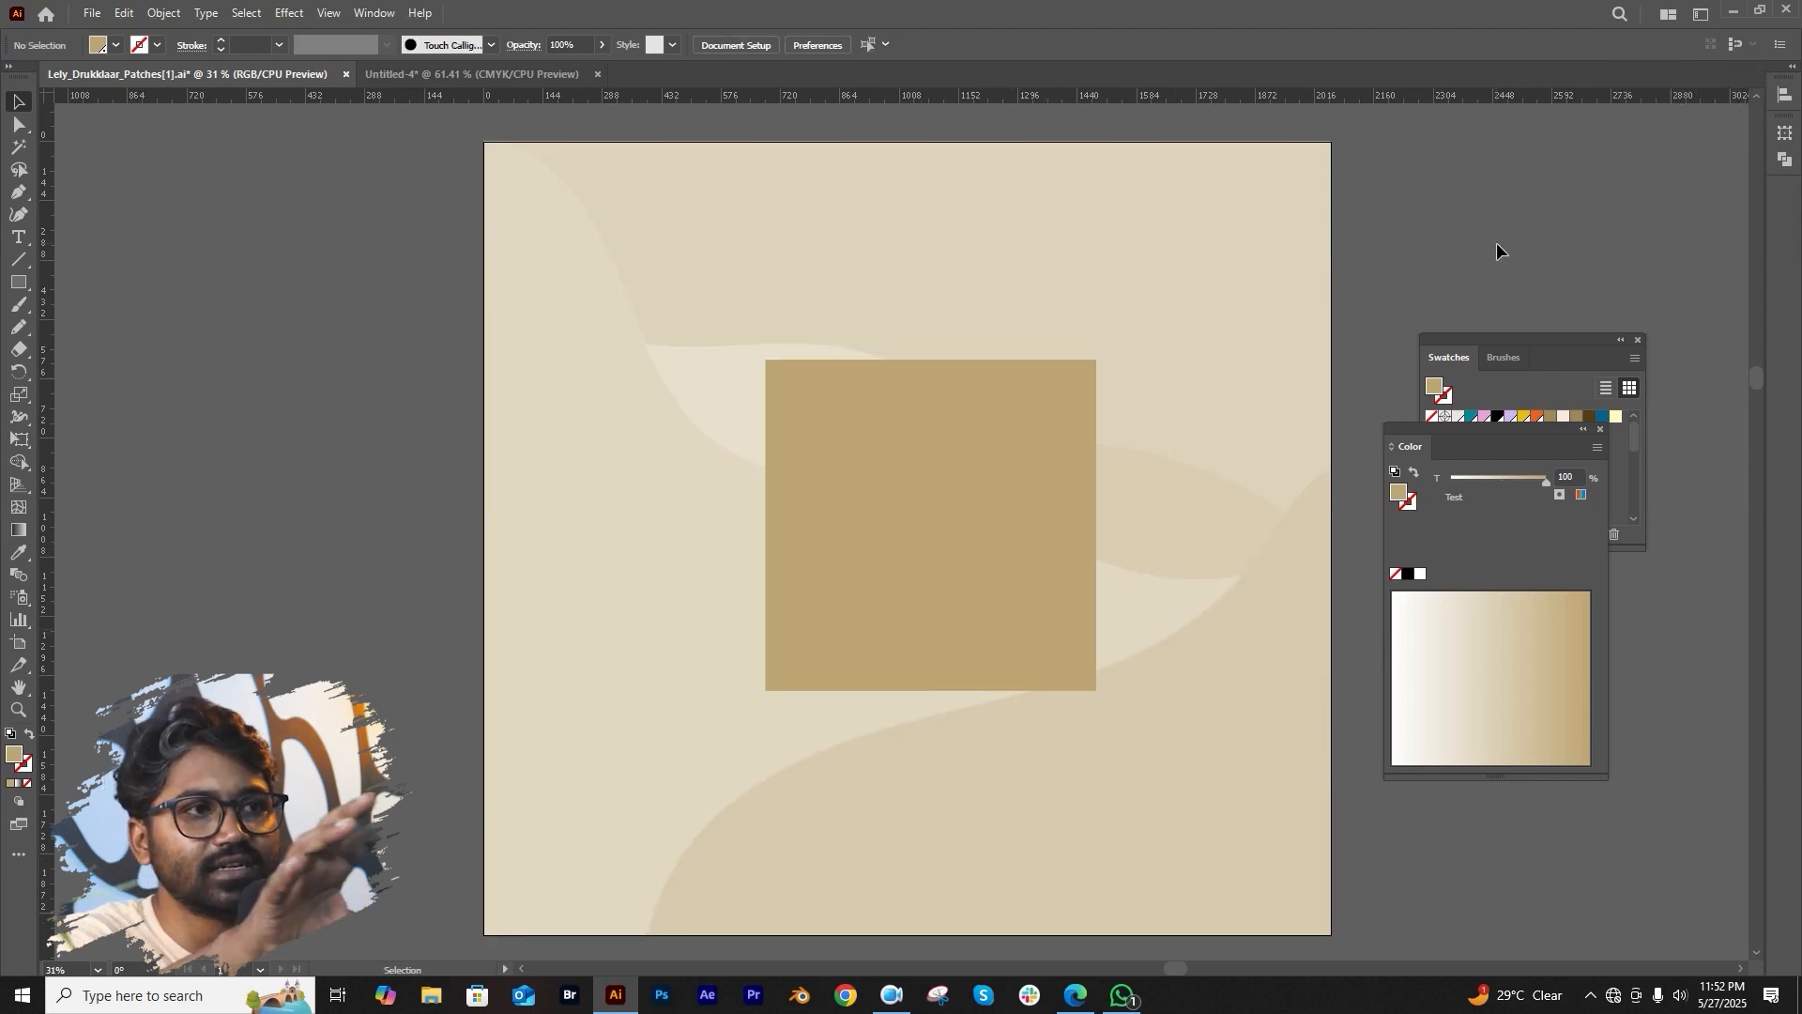